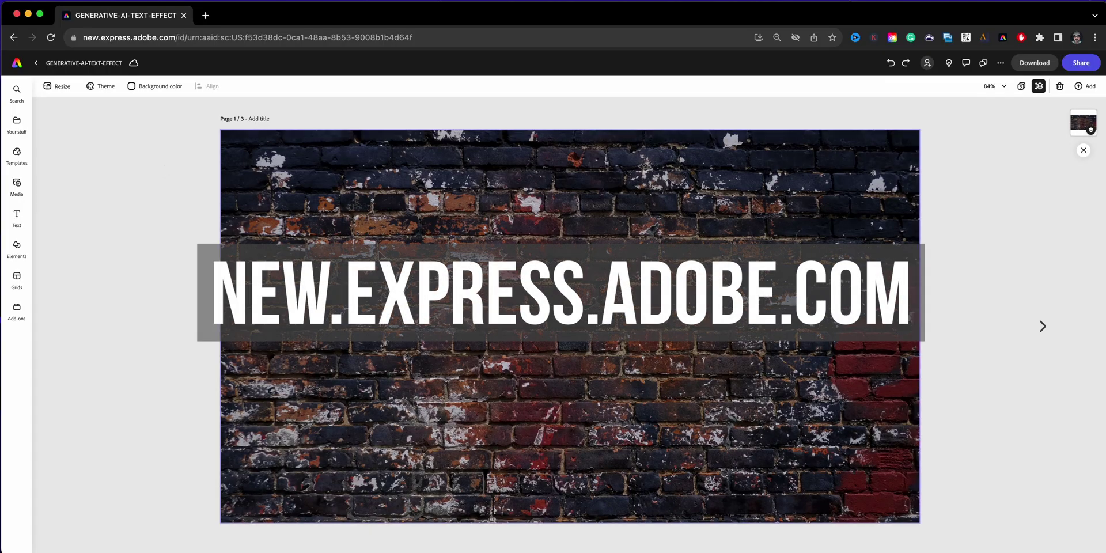
# Step: Adjust the brick photo to brightness 39, contrast -89, shadows -38 and saturation 3
pyautogui.click(423, 325)
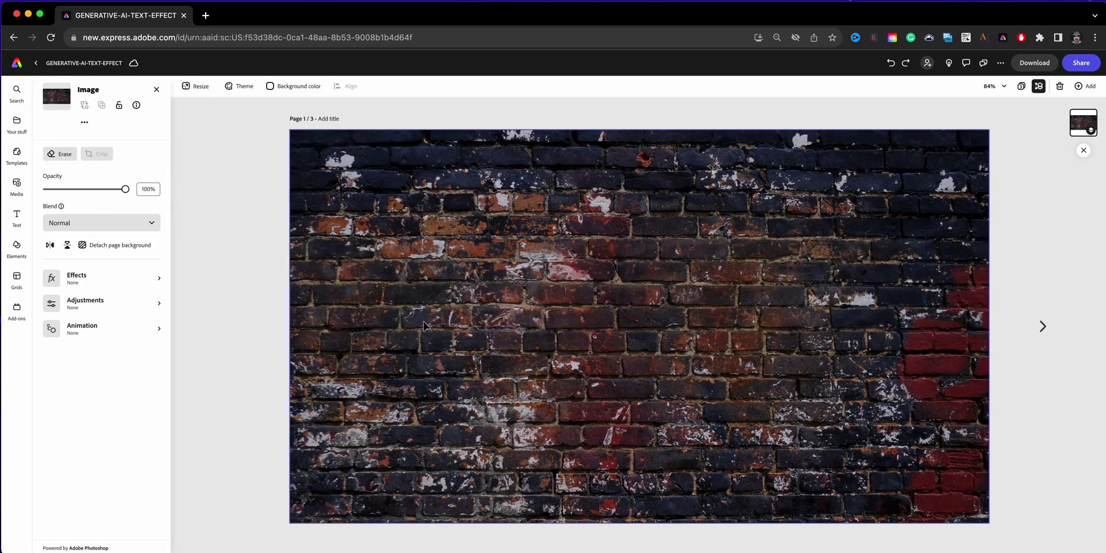
pyautogui.click(155, 305)
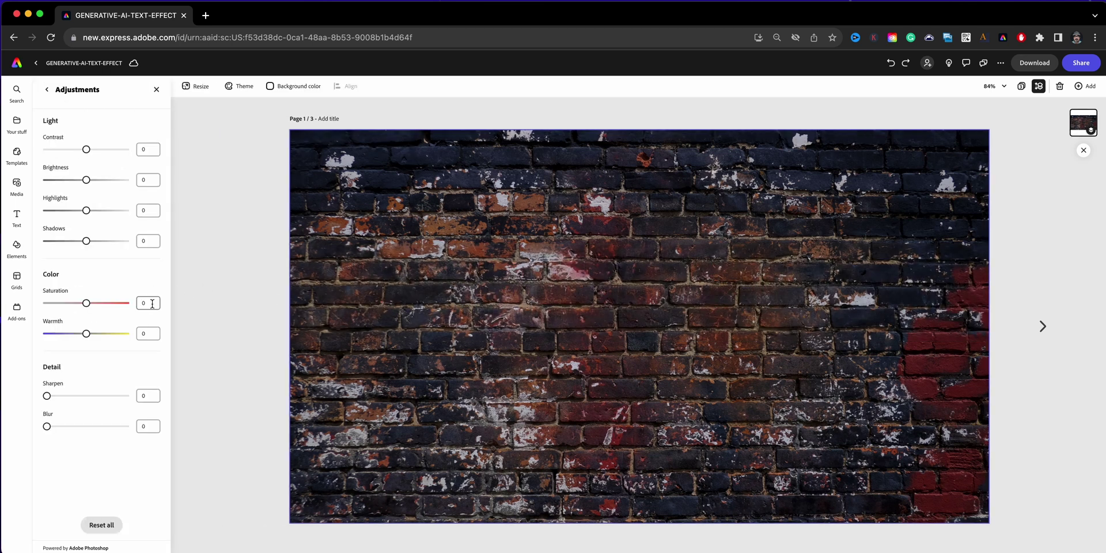
pyautogui.moveTo(87, 180)
pyautogui.mouseDown()
pyautogui.moveTo(70, 178)
pyautogui.moveTo(101, 182)
pyautogui.mouseUp()
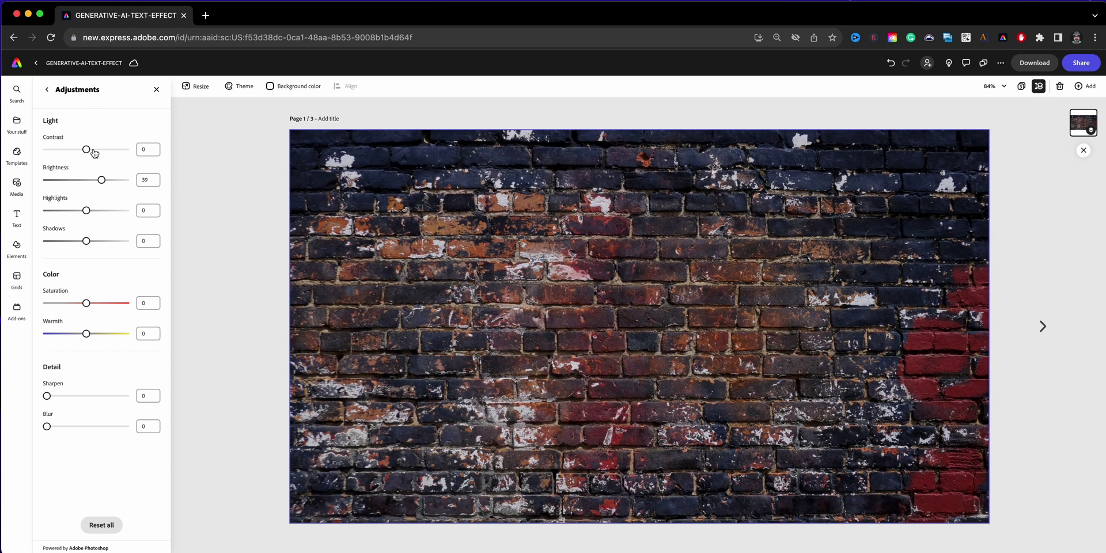
pyautogui.moveTo(86, 149); pyautogui.dragTo(50, 148)
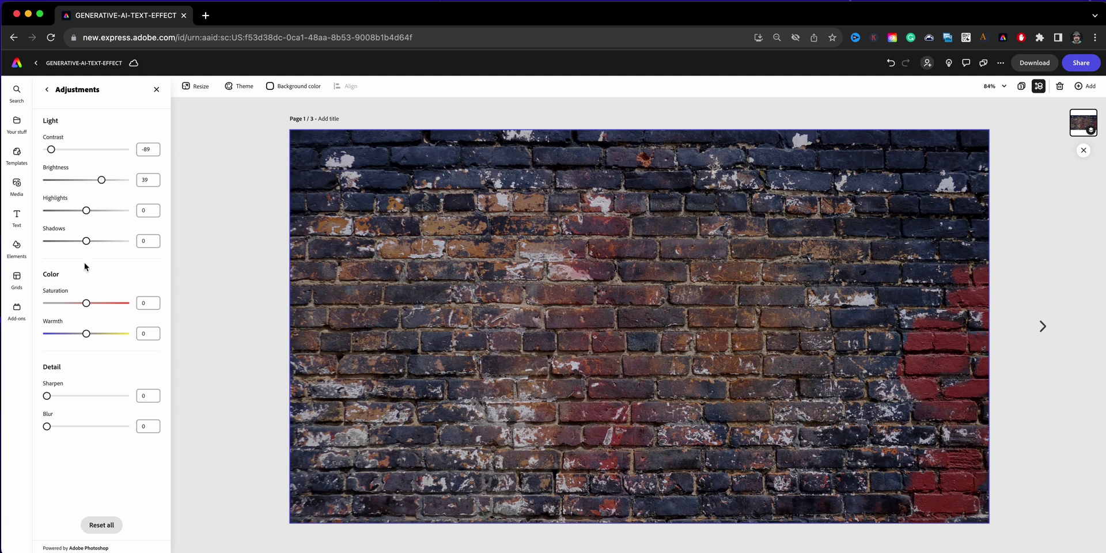
pyautogui.moveTo(85, 304)
pyautogui.mouseDown()
pyautogui.moveTo(70, 304)
pyautogui.moveTo(88, 312)
pyautogui.mouseUp()
pyautogui.click(71, 242)
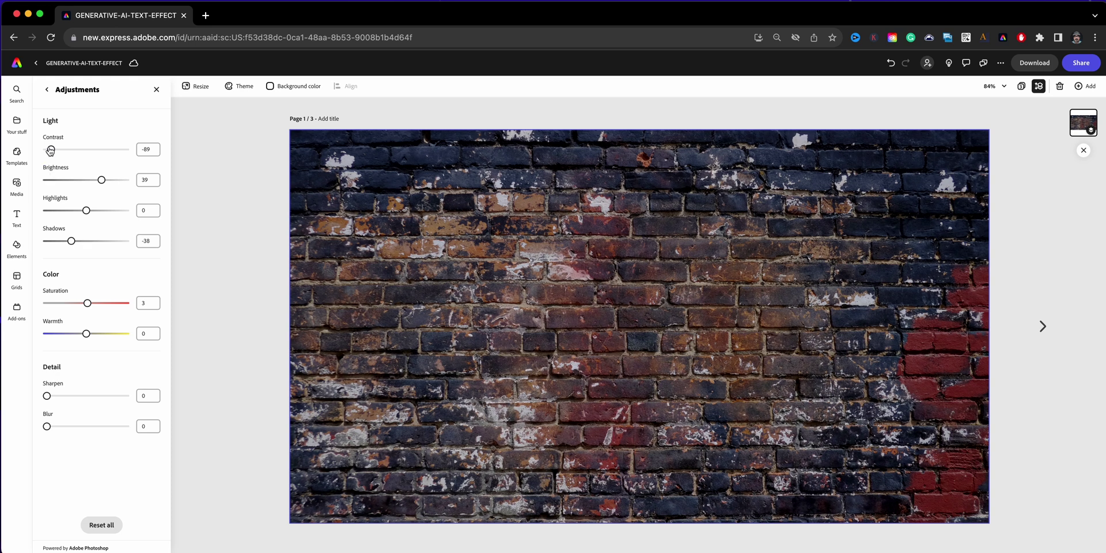
pyautogui.click(46, 90)
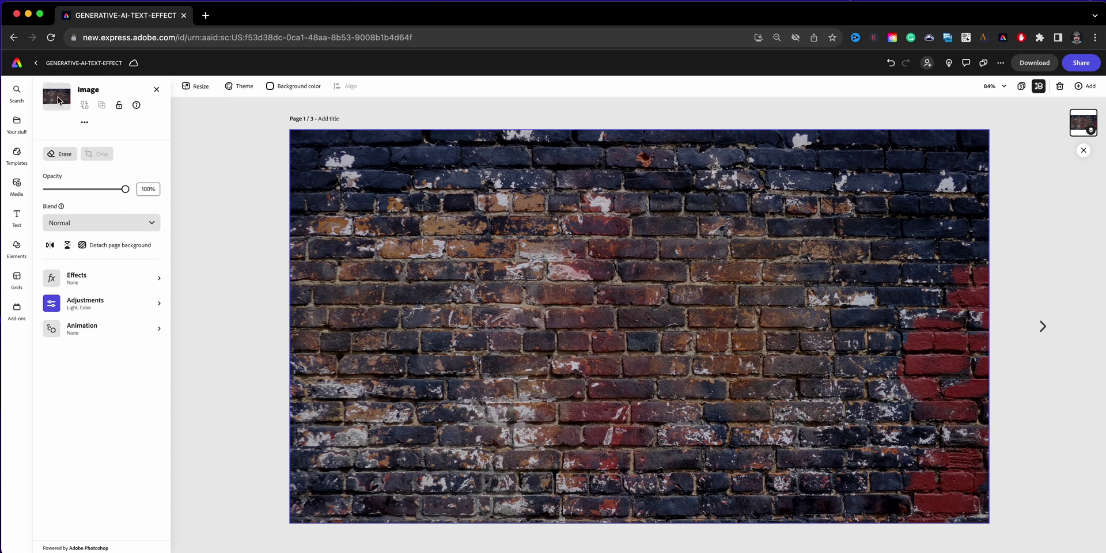
pyautogui.click(156, 90)
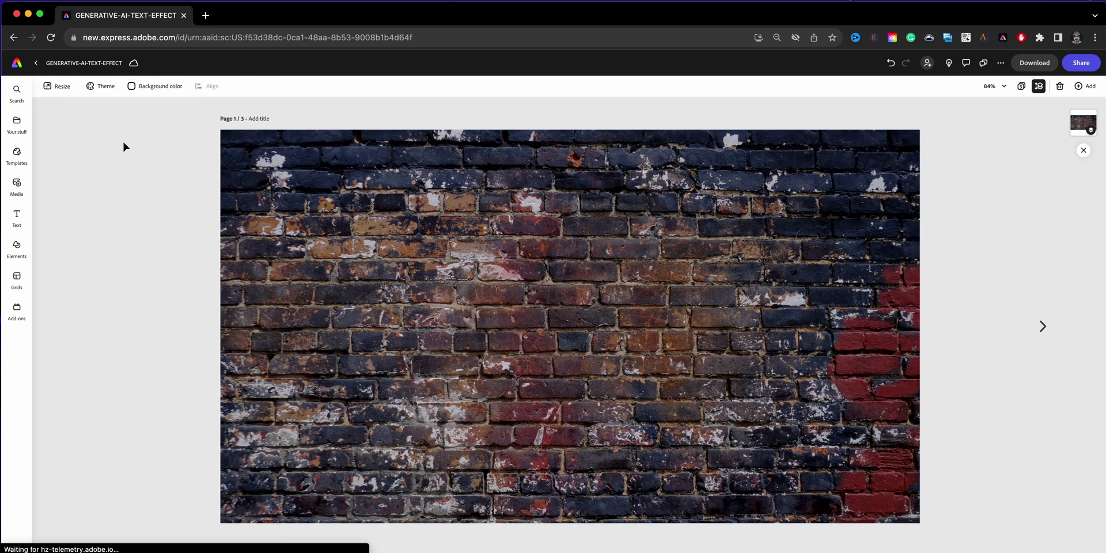
# Step: Add a new text box reading CLAUDIO and select all of its text
pyautogui.click(16, 216)
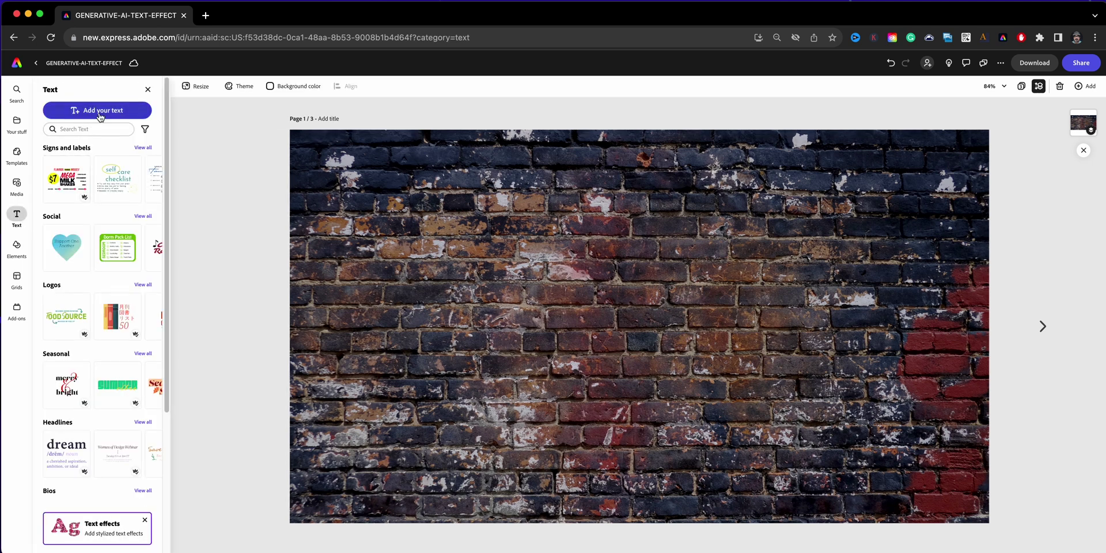
pyautogui.click(102, 110)
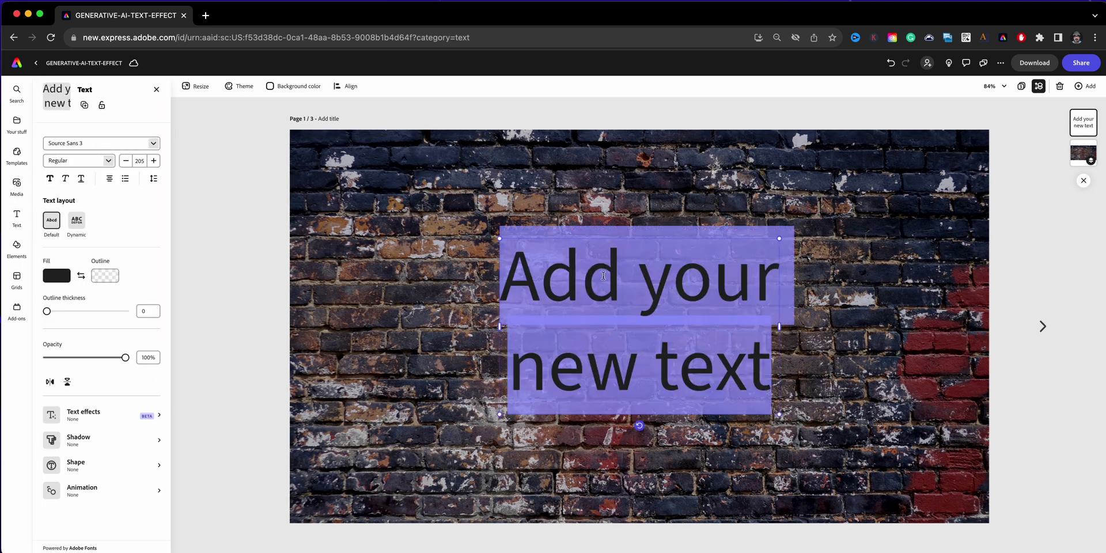
pyautogui.write('CLAUDO')
pyautogui.press('BackSpace')
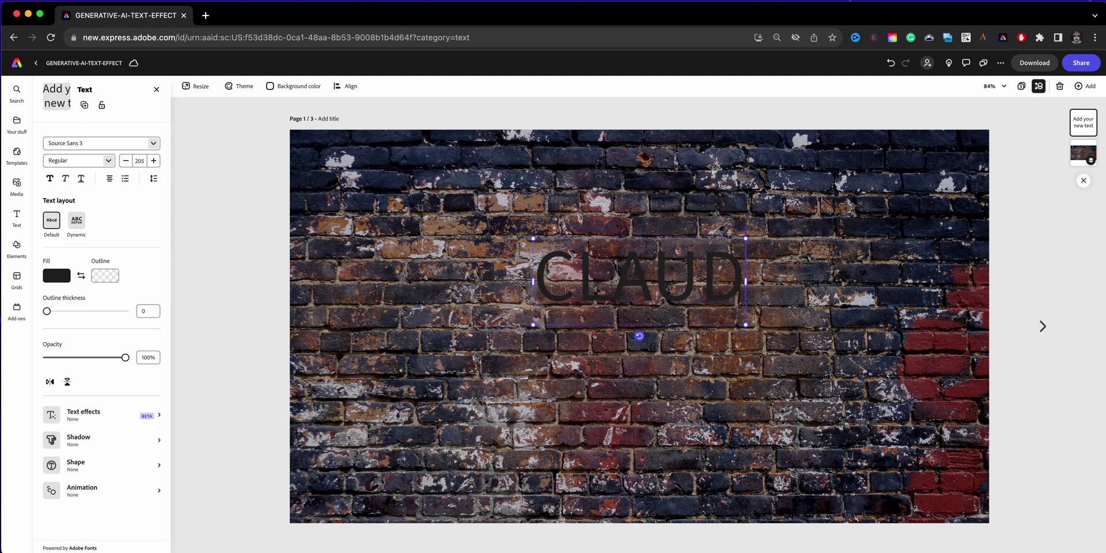
pyautogui.write('IO')
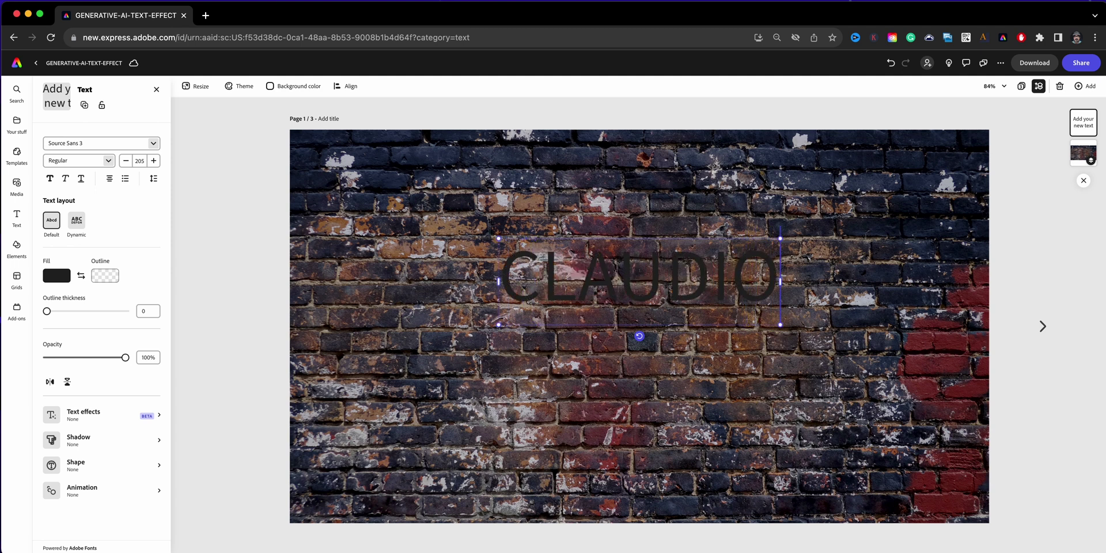
pyautogui.press('super+a')
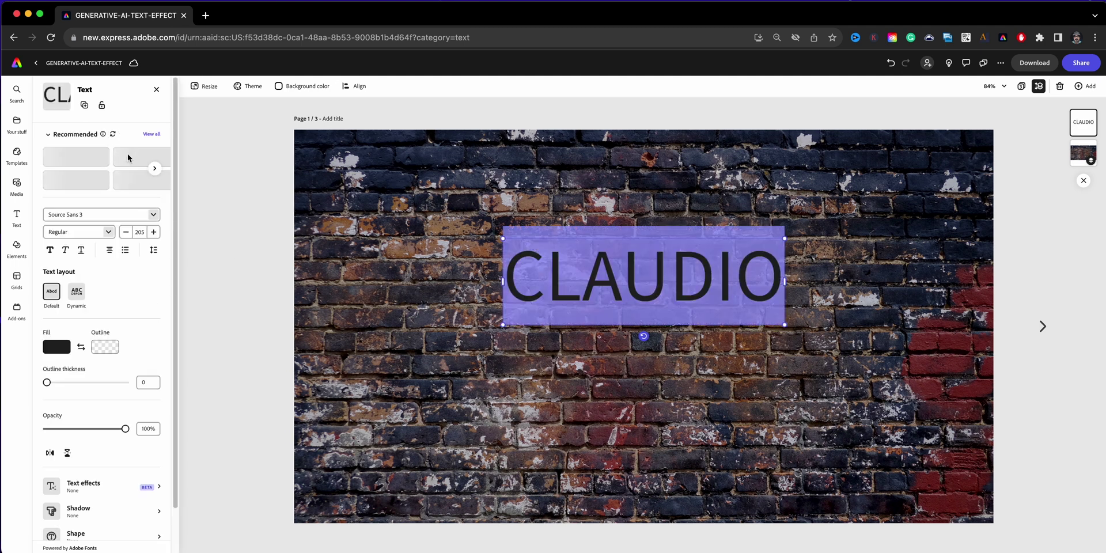
# Step: Change the CLAUDIO font to Almaq Rough
pyautogui.click(109, 214)
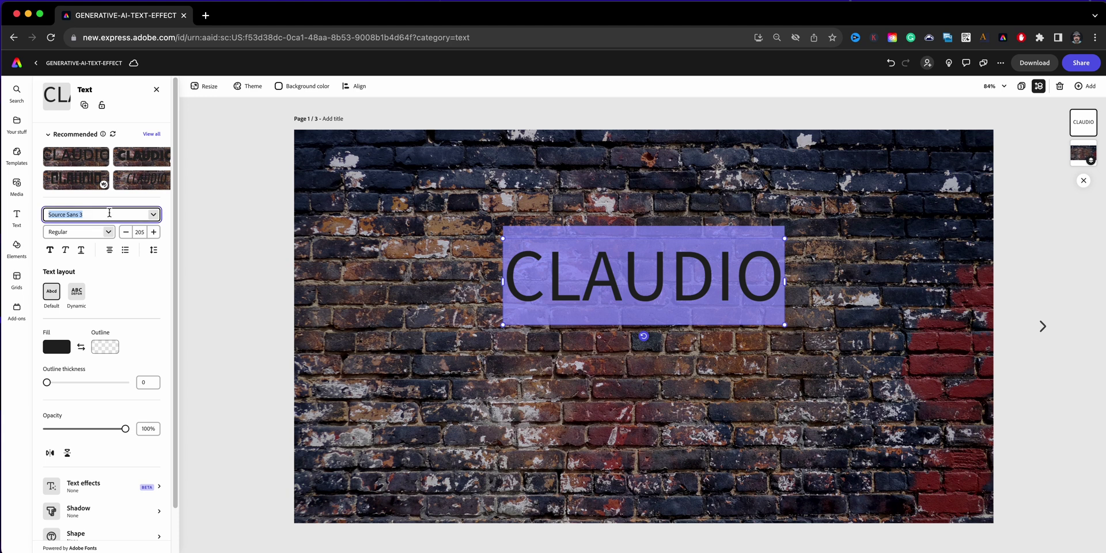
pyautogui.write('a')
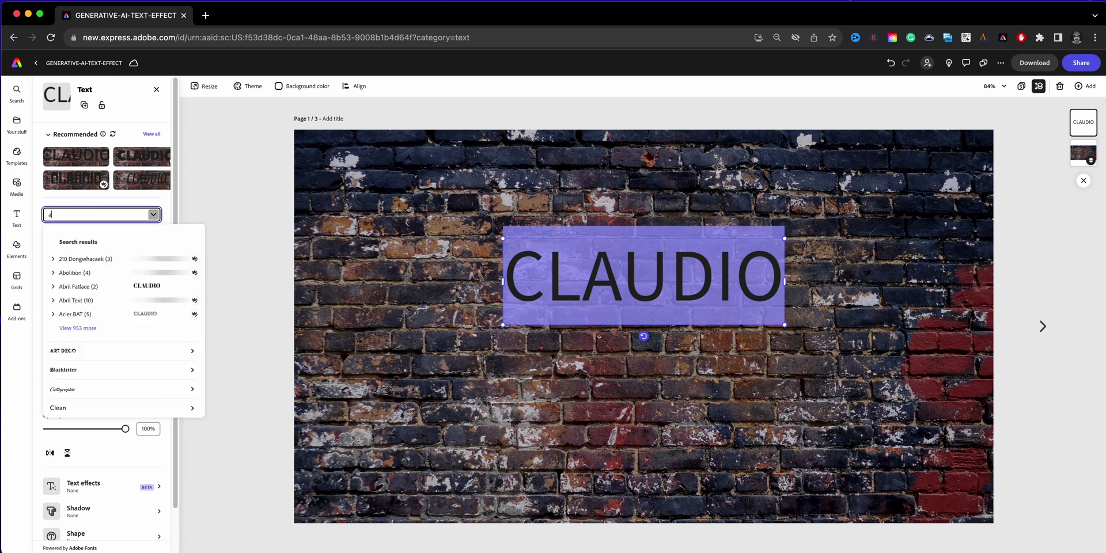
pyautogui.write('lma')
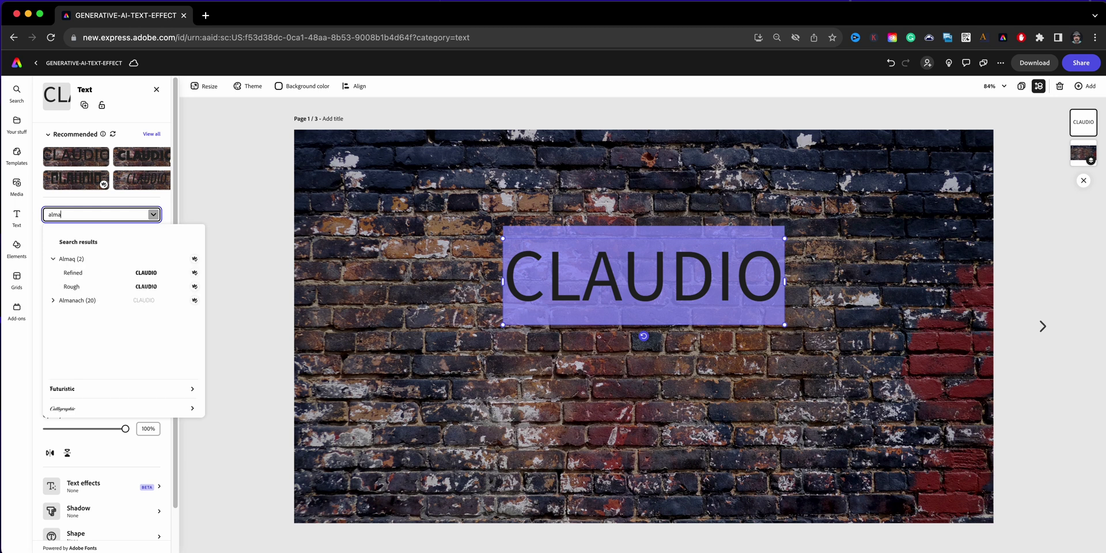
pyautogui.click(73, 286)
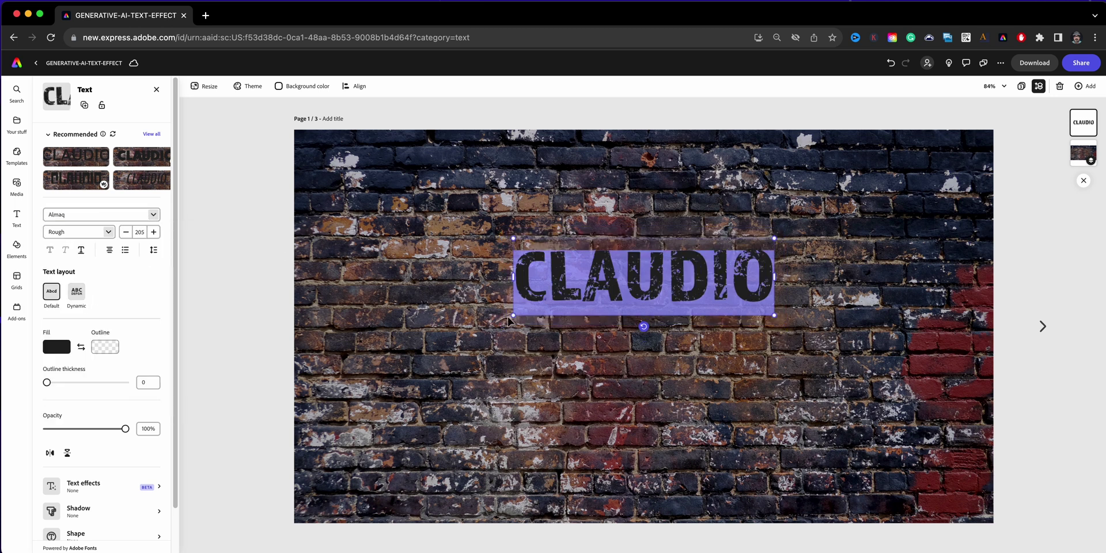
# Step: Scale CLAUDIO up to size 521 across the wall and centre it
pyautogui.moveTo(510, 316); pyautogui.dragTo(297, 379)
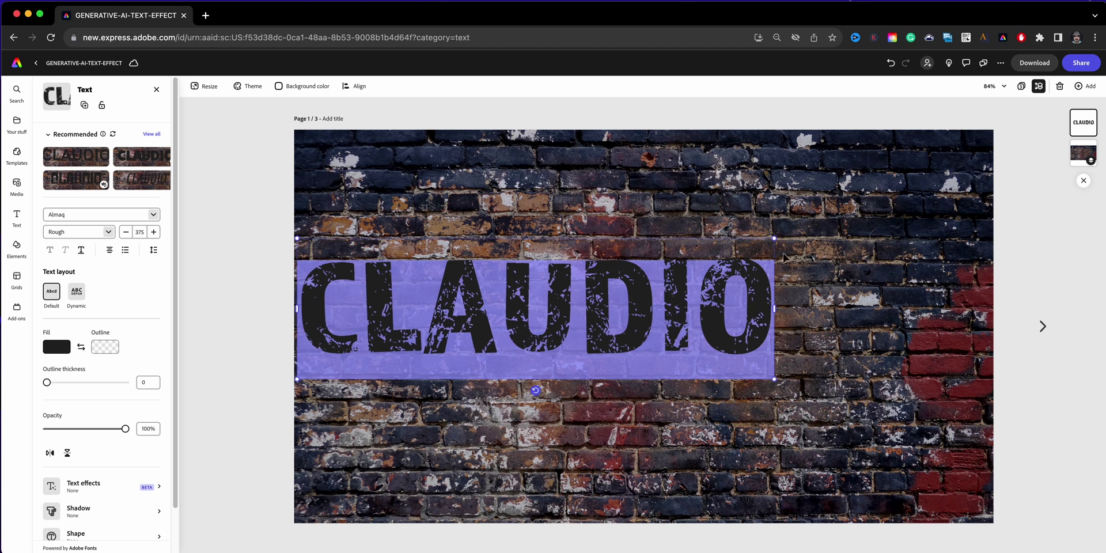
pyautogui.moveTo(775, 237); pyautogui.dragTo(934, 93)
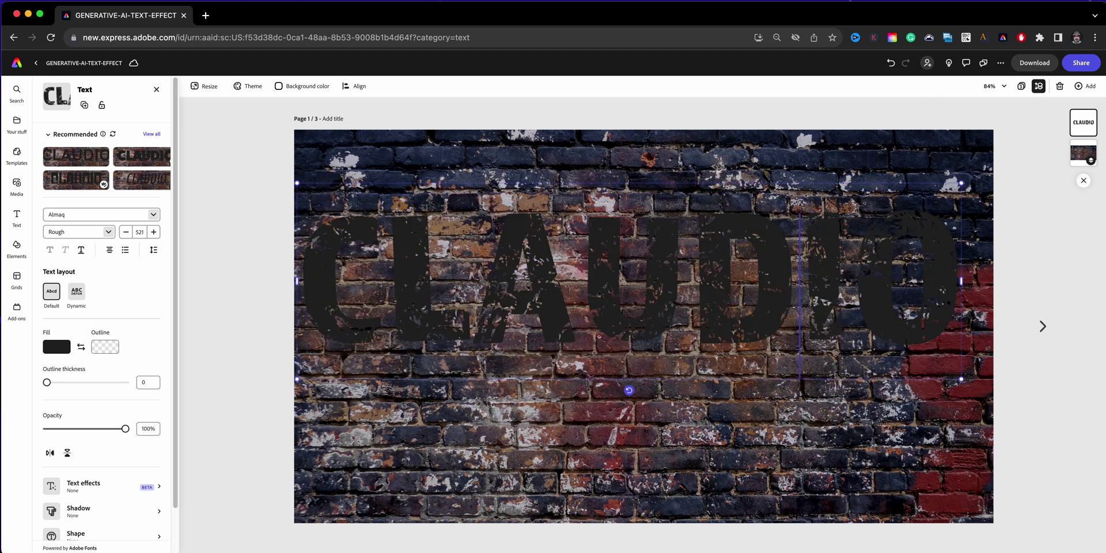
pyautogui.moveTo(717, 373); pyautogui.dragTo(731, 421)
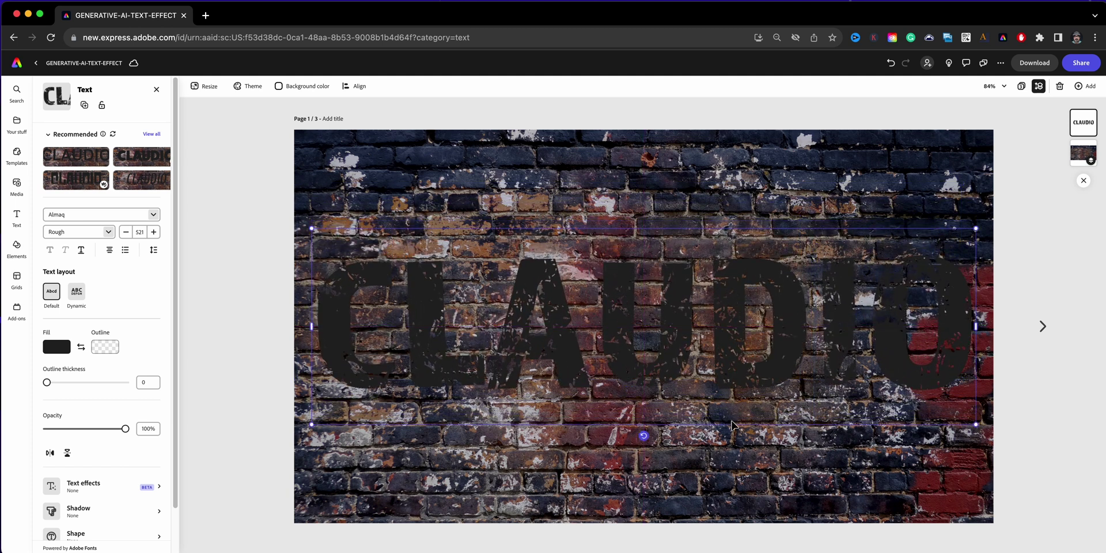
pyautogui.press('super+a')
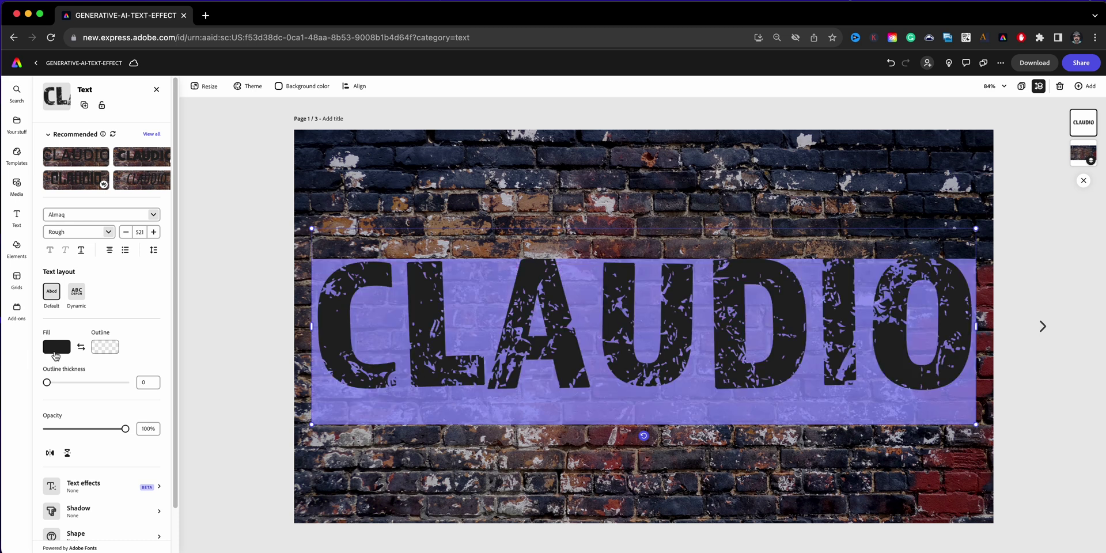
# Step: Fill the CLAUDIO lettering with white from the swatches
pyautogui.click(55, 348)
pyautogui.click(118, 274)
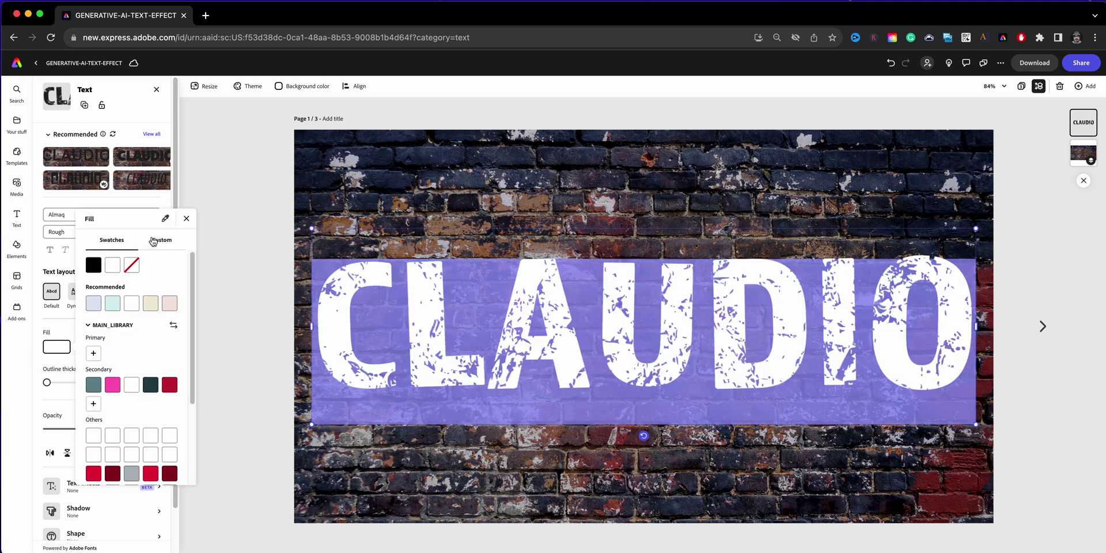
pyautogui.click(186, 218)
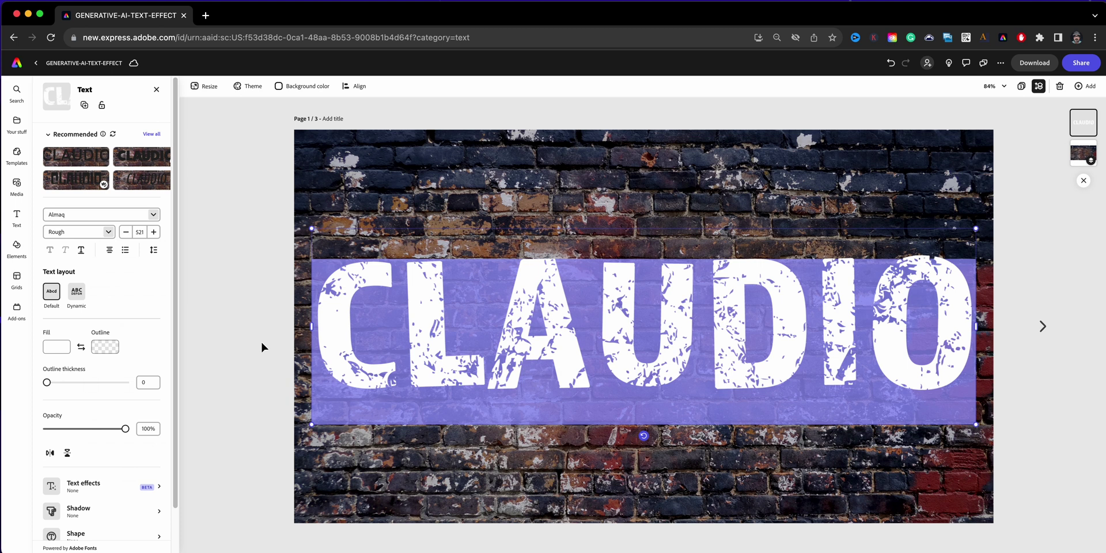
pyautogui.press('Escape')
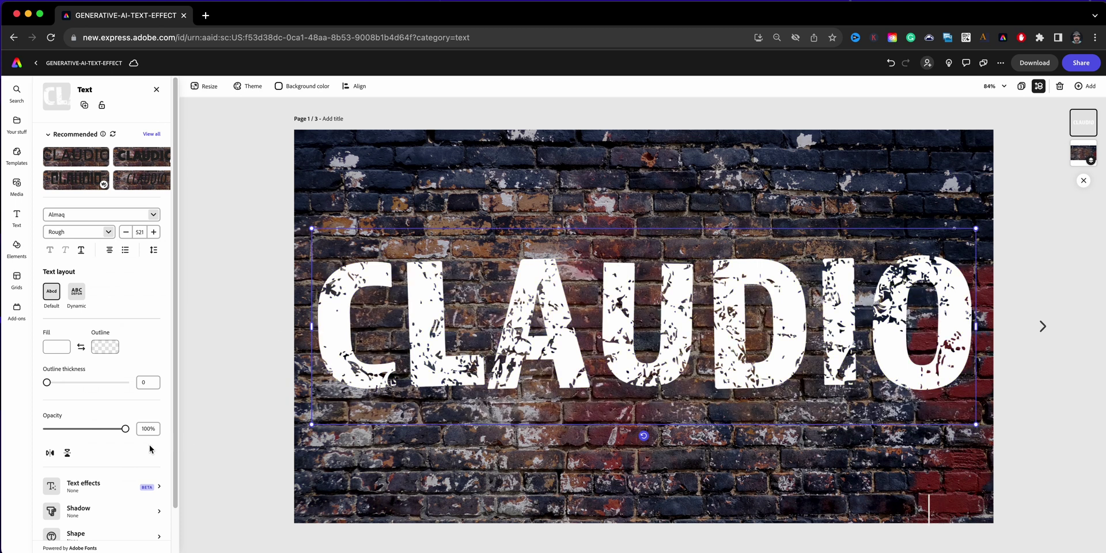
pyautogui.scroll(-2, 127, 448)
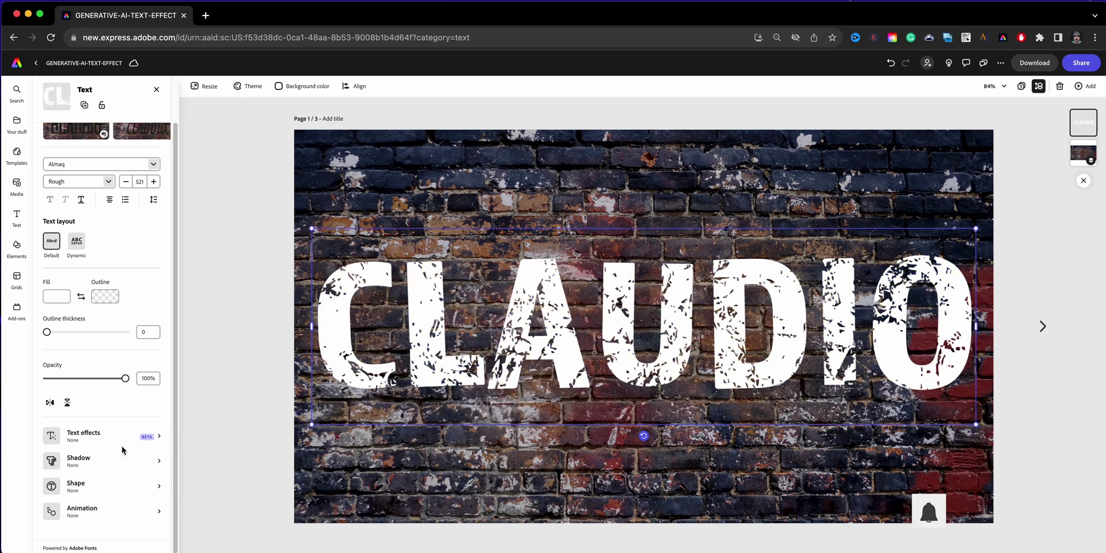
# Step: Paste 'spray painted graffiti' as the Text effects prompt for CLAUDIO
pyautogui.click(94, 437)
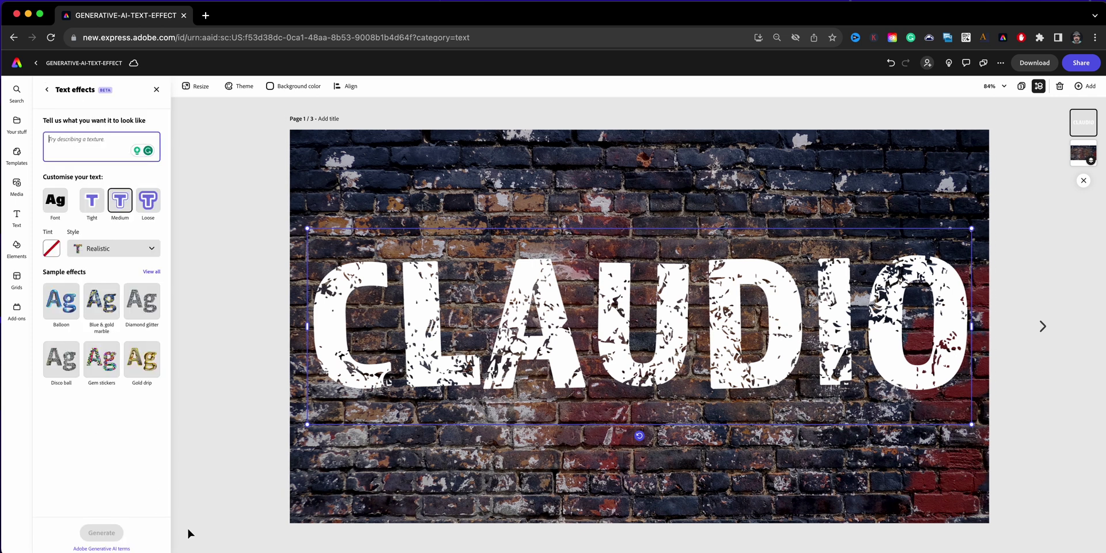
pyautogui.press('super+Tab')
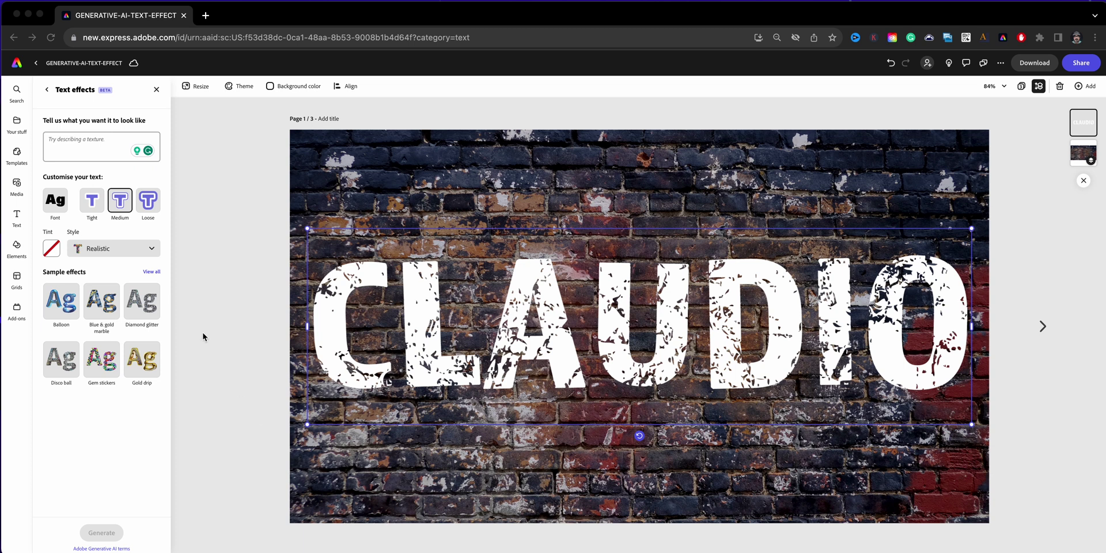
pyautogui.click(89, 139)
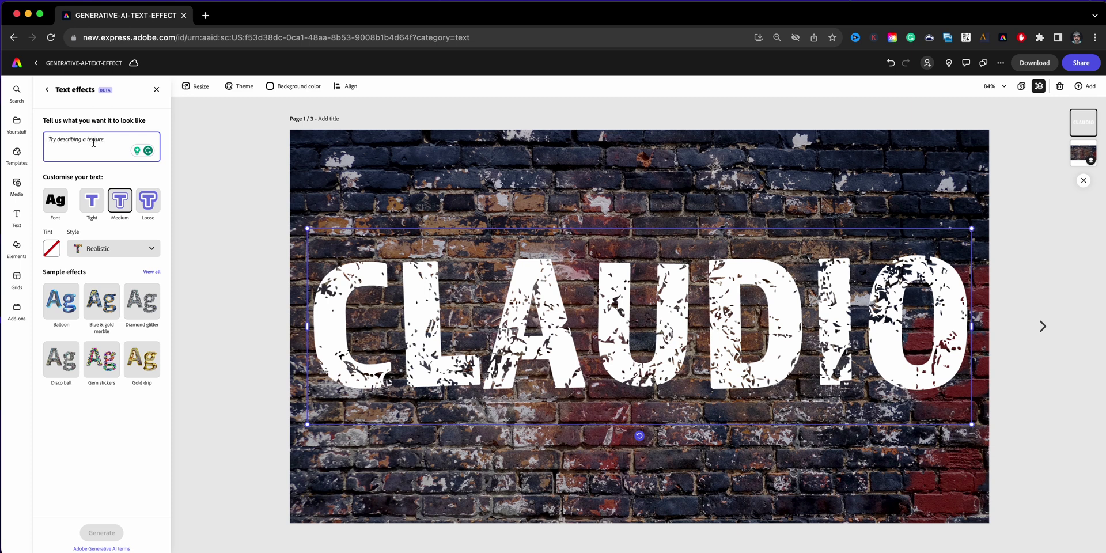
pyautogui.write('spray painted graffiti')
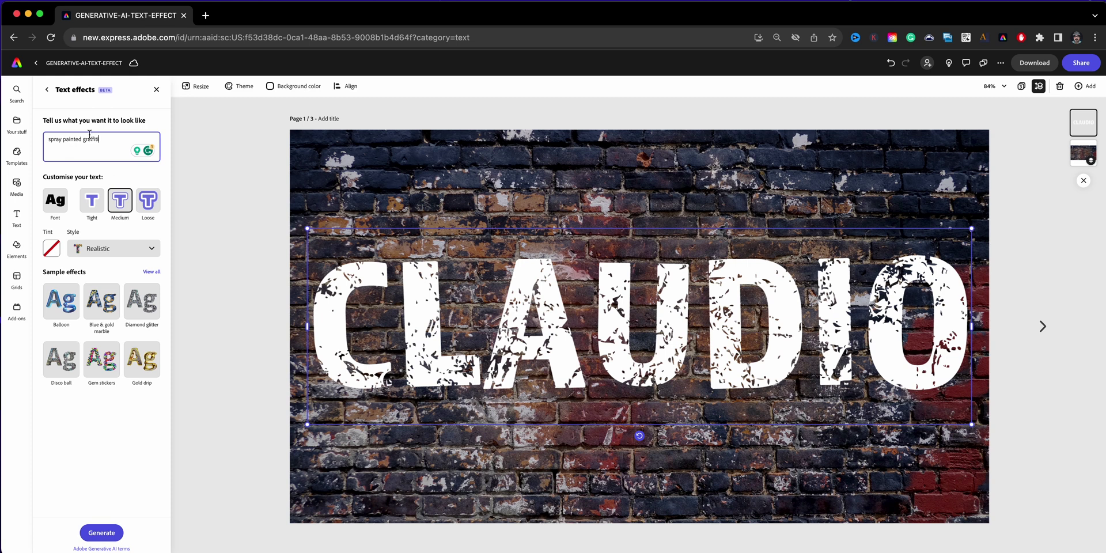
# Step: Generate graffiti effects, preview the second and eighth variations, and set fit to Loose
pyautogui.click(102, 533)
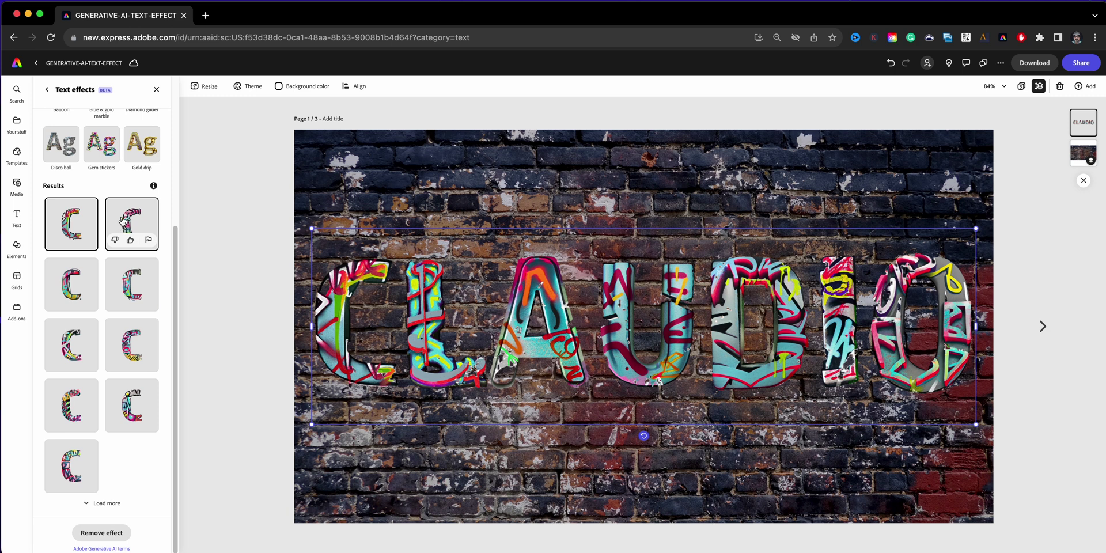
pyautogui.click(128, 219)
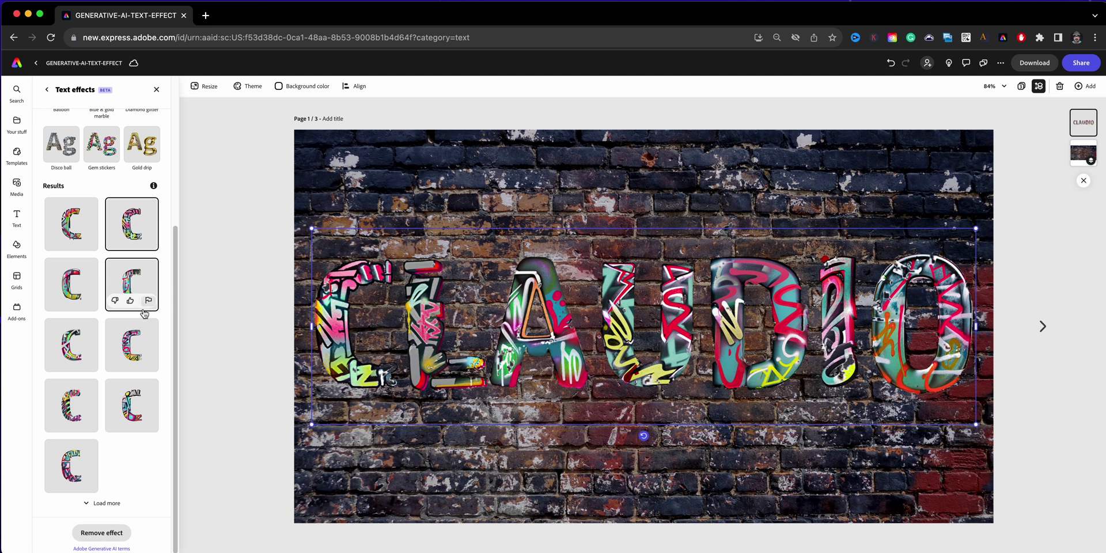
pyautogui.click(122, 405)
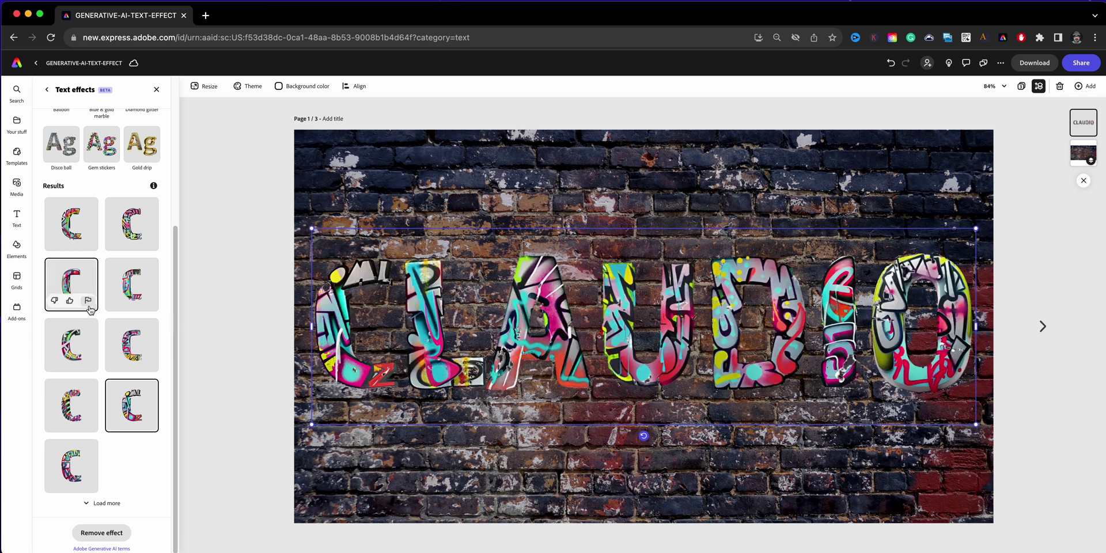
pyautogui.scroll(5, 92, 311)
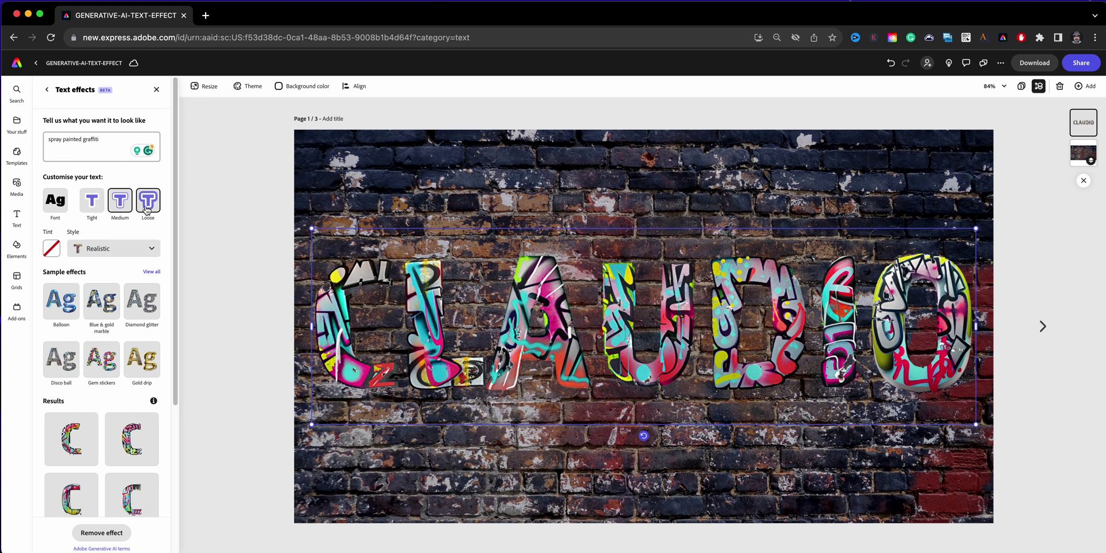
pyautogui.click(147, 209)
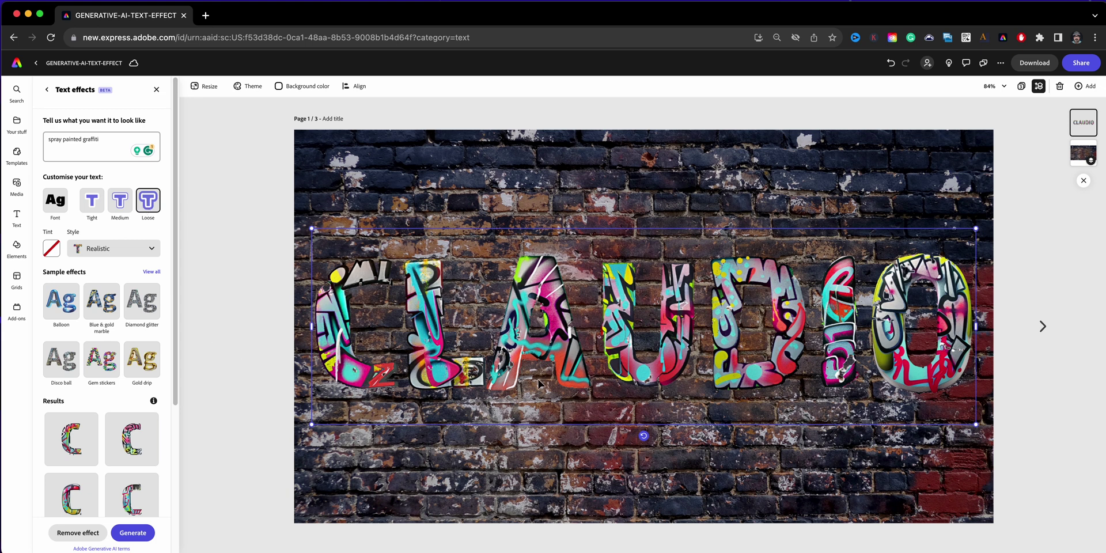
# Step: Regenerate the graffiti effect at Loose fit, then select the brick background
pyautogui.click(143, 533)
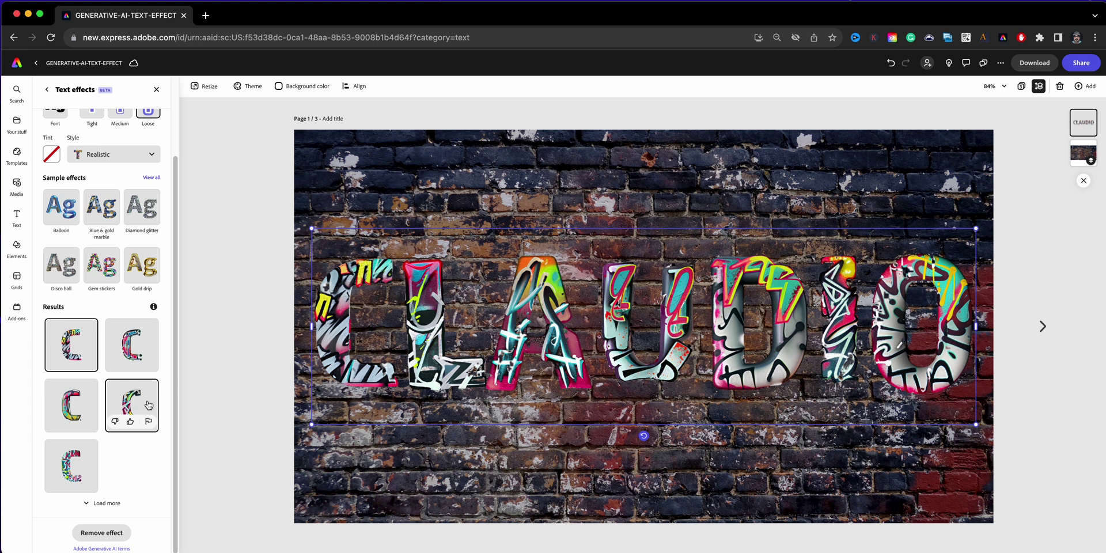
pyautogui.scroll(2, 149, 405)
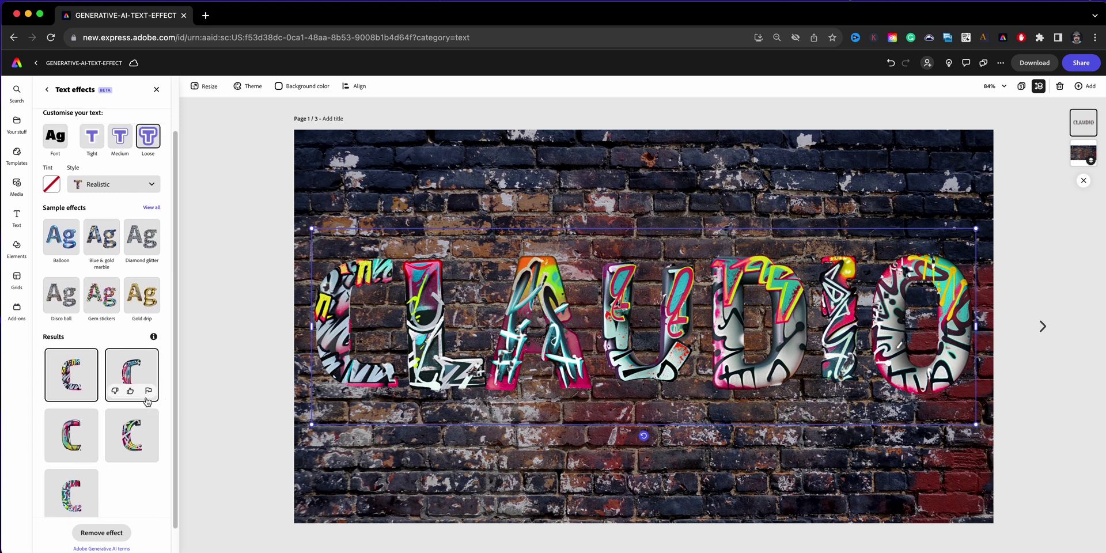
pyautogui.scroll(2, 103, 345)
pyautogui.click(398, 465)
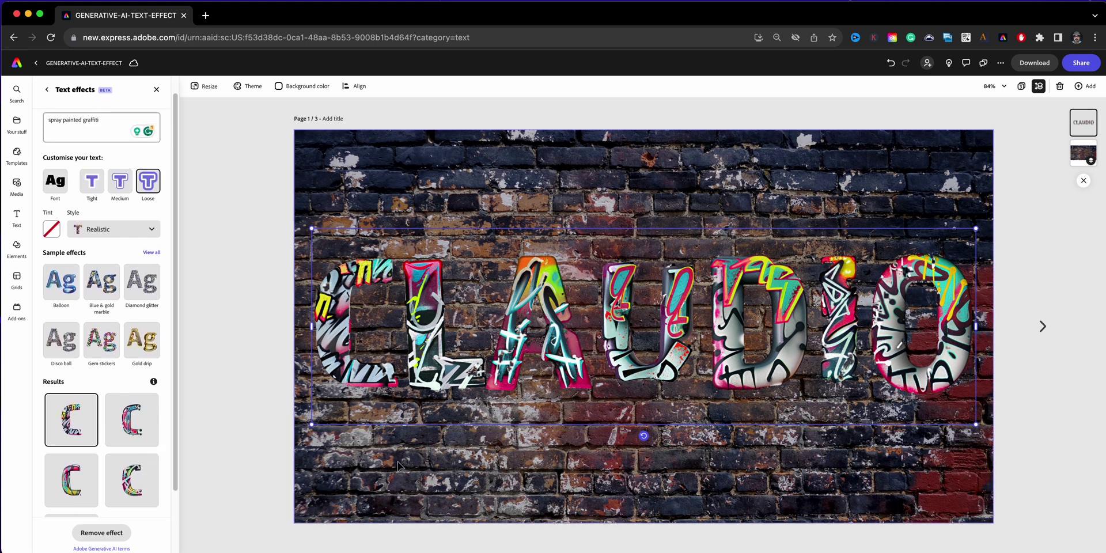
# Step: Darken the brick wall to brightness 14, highlights -100 and shadows -94
pyautogui.click(152, 309)
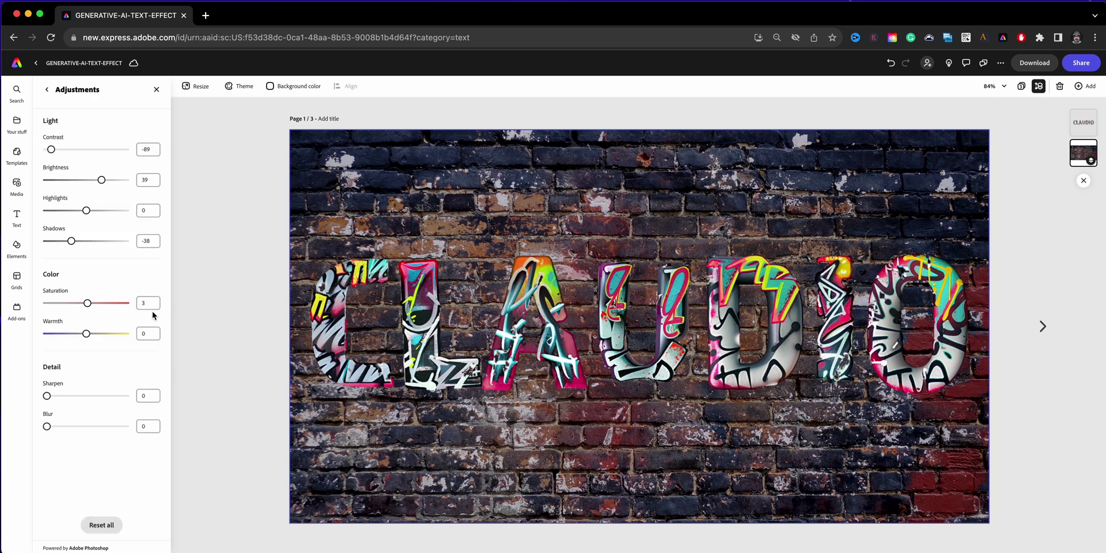
pyautogui.moveTo(103, 180)
pyautogui.mouseDown()
pyautogui.moveTo(126, 181)
pyautogui.moveTo(54, 180)
pyautogui.moveTo(121, 181)
pyautogui.mouseUp()
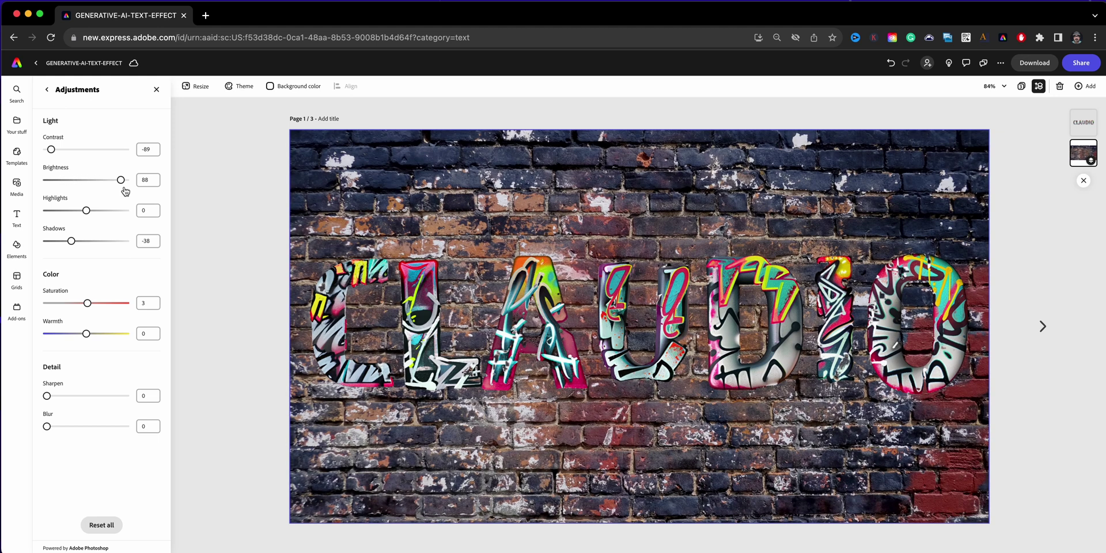
pyautogui.moveTo(125, 190); pyautogui.dragTo(127, 191)
pyautogui.moveTo(45, 433); pyautogui.dragTo(44, 433)
pyautogui.moveTo(71, 241); pyautogui.dragTo(47, 242)
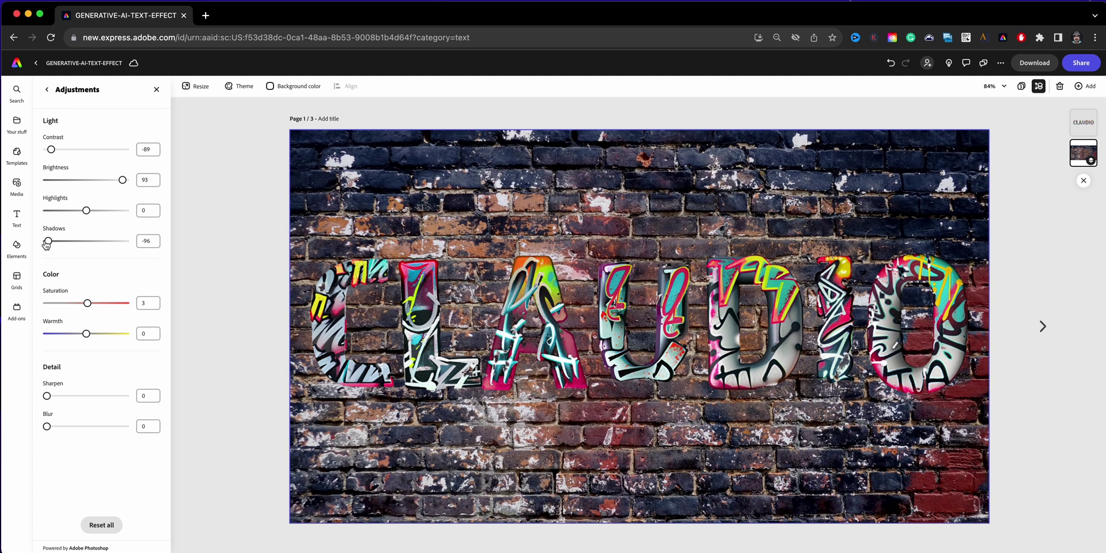
pyautogui.click(51, 211)
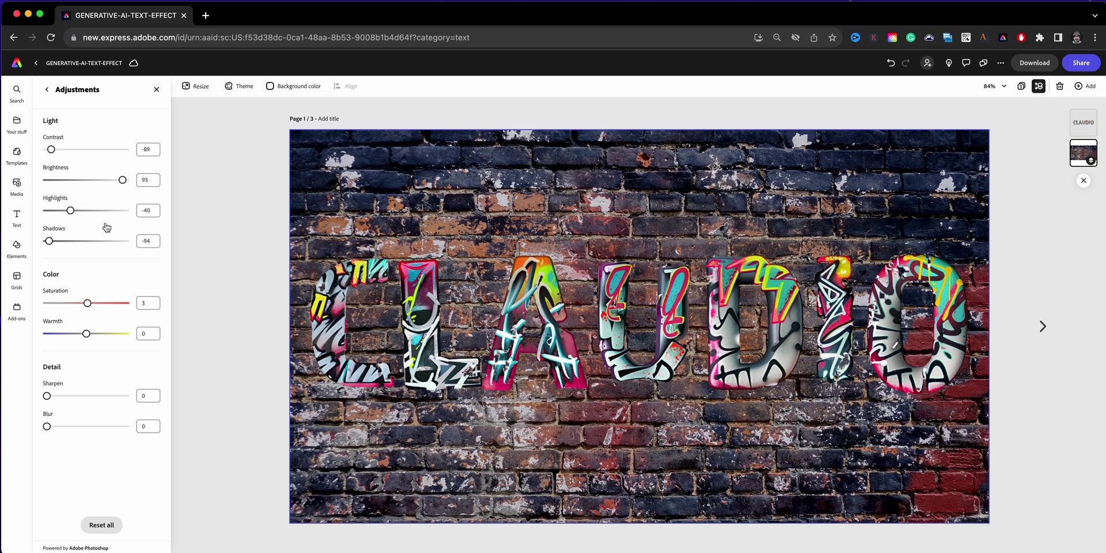
pyautogui.moveTo(51, 211); pyautogui.dragTo(36, 207)
pyautogui.click(88, 179)
pyautogui.moveTo(88, 180)
pyautogui.mouseDown()
pyautogui.moveTo(49, 180)
pyautogui.moveTo(147, 208)
pyautogui.moveTo(98, 182)
pyautogui.mouseUp()
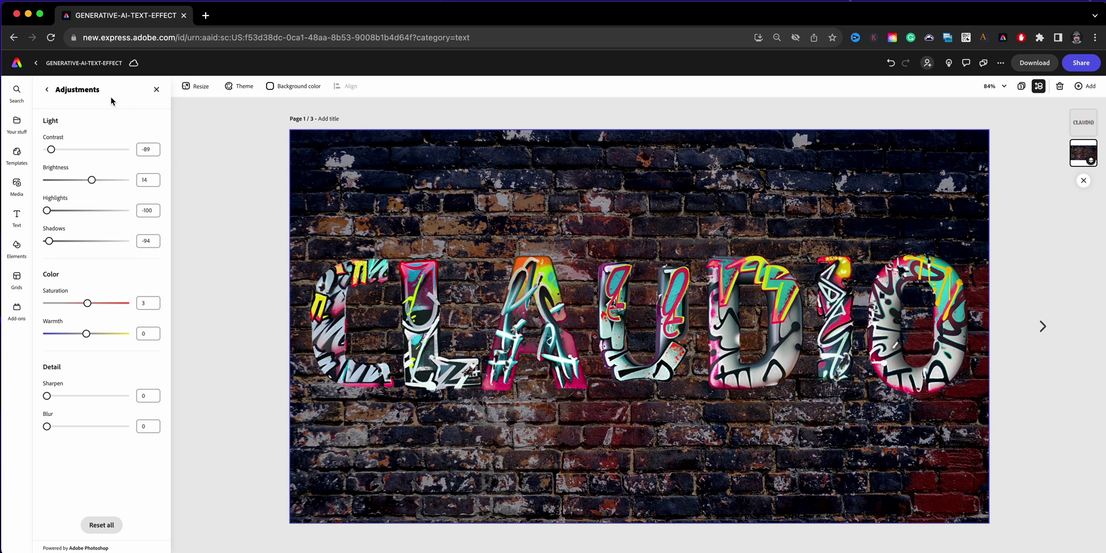
pyautogui.click(47, 89)
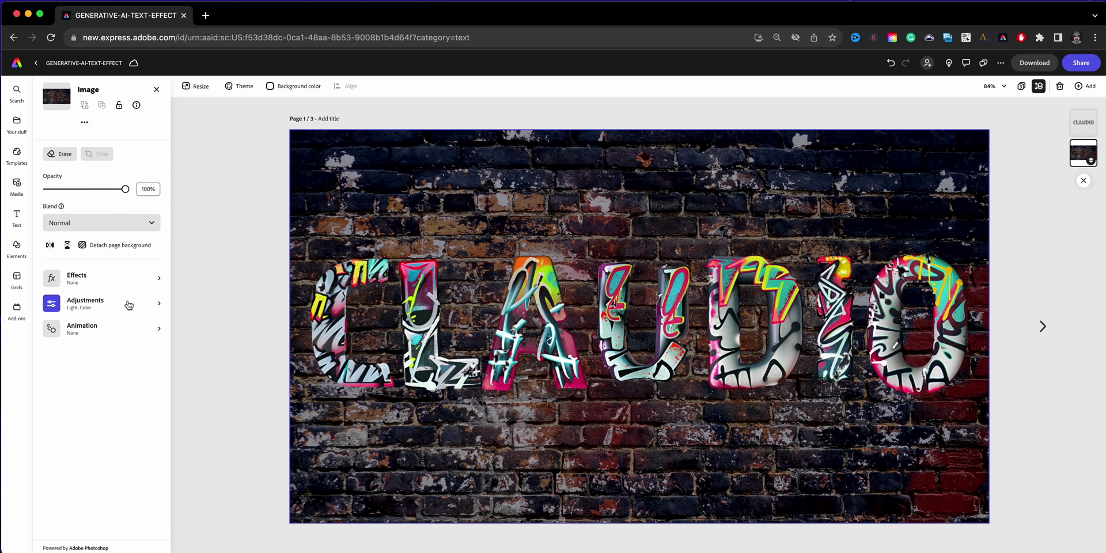
# Step: Switch CLAUDIO's graffiti effect to the Embellished style and regenerate it
pyautogui.click(316, 323)
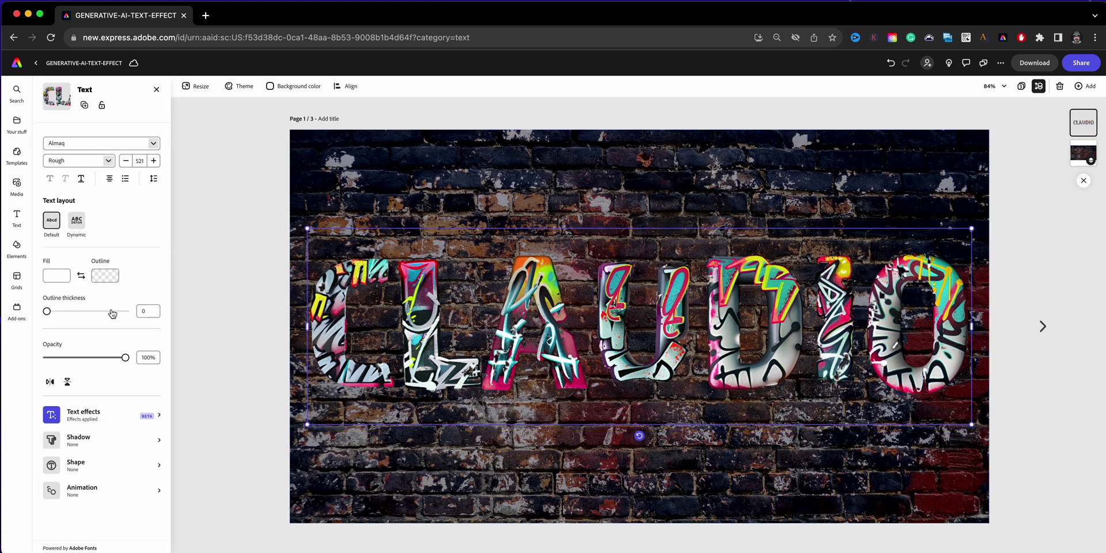
pyautogui.click(101, 420)
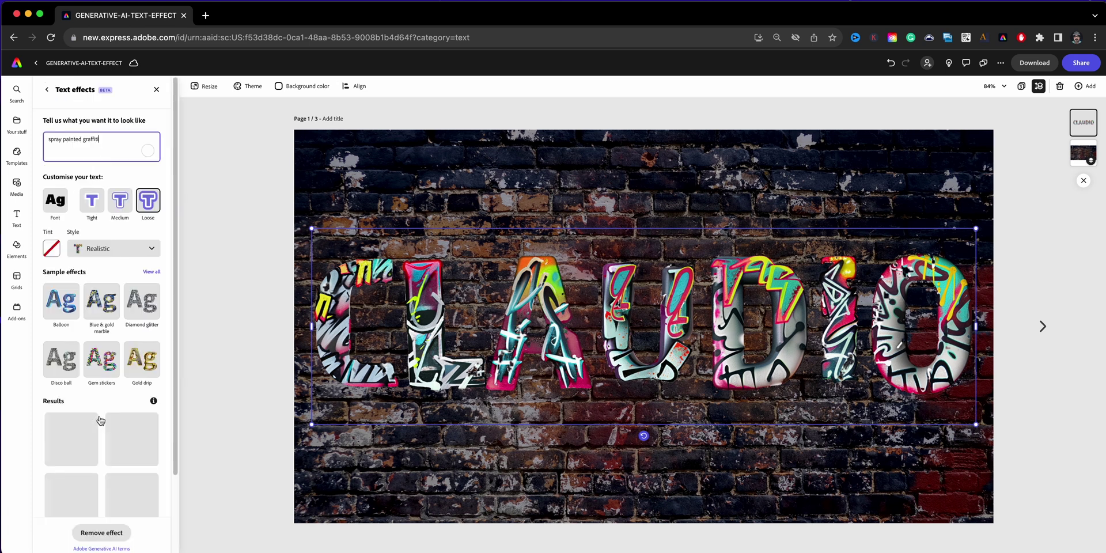
pyautogui.click(113, 251)
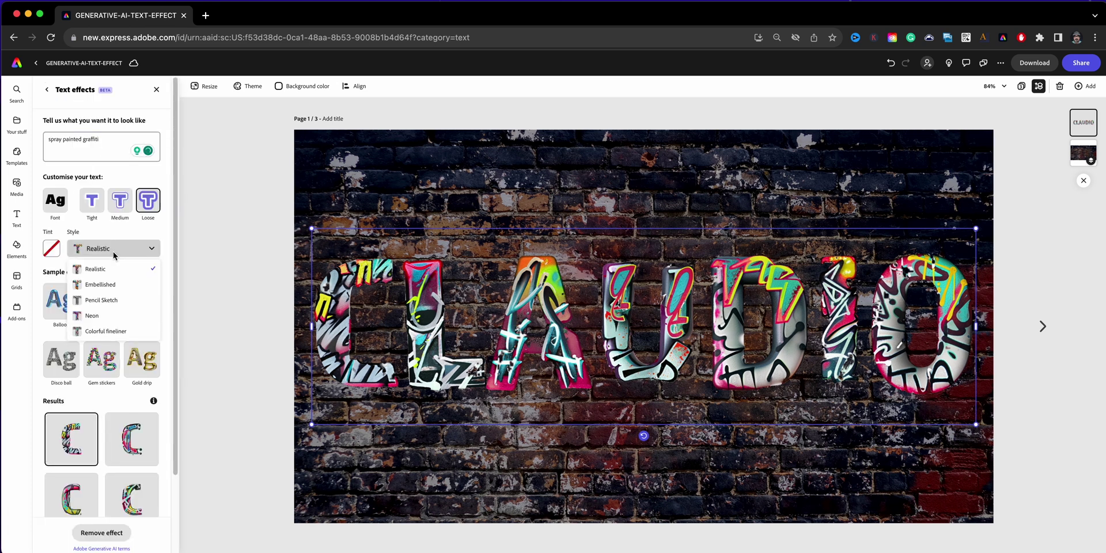
pyautogui.click(110, 283)
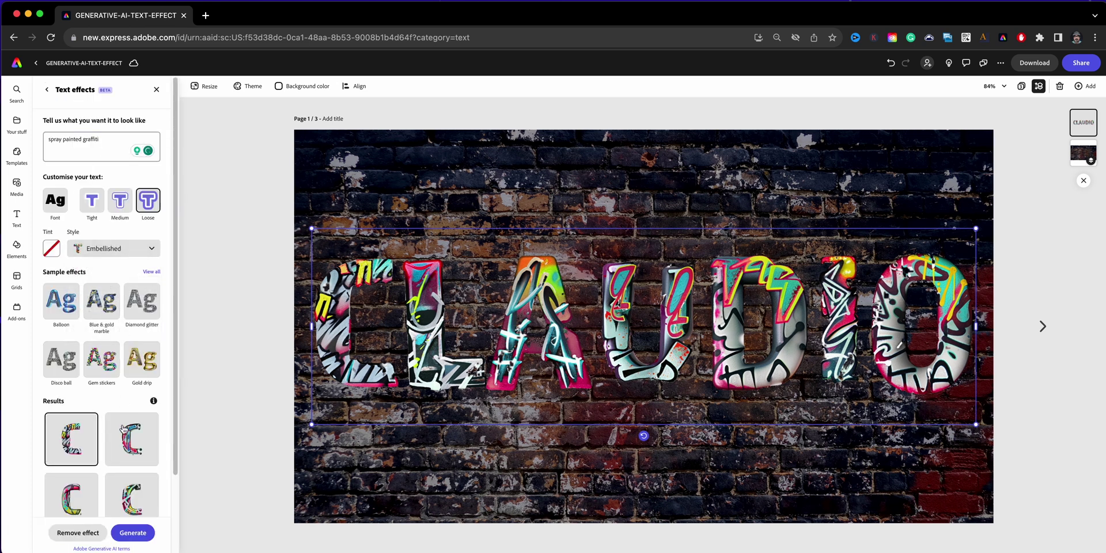
pyautogui.click(132, 532)
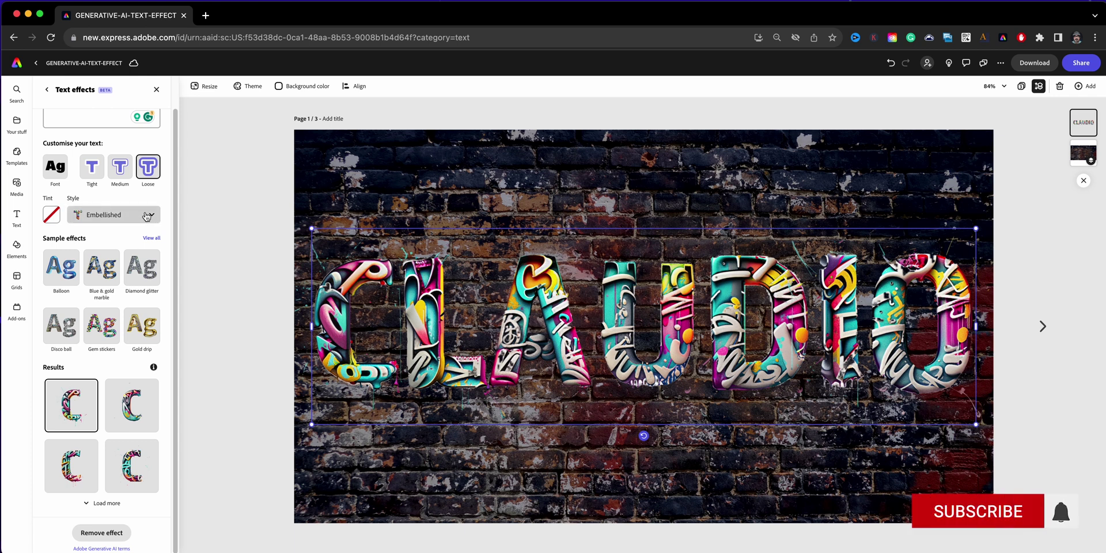
pyautogui.scroll(2, 156, 288)
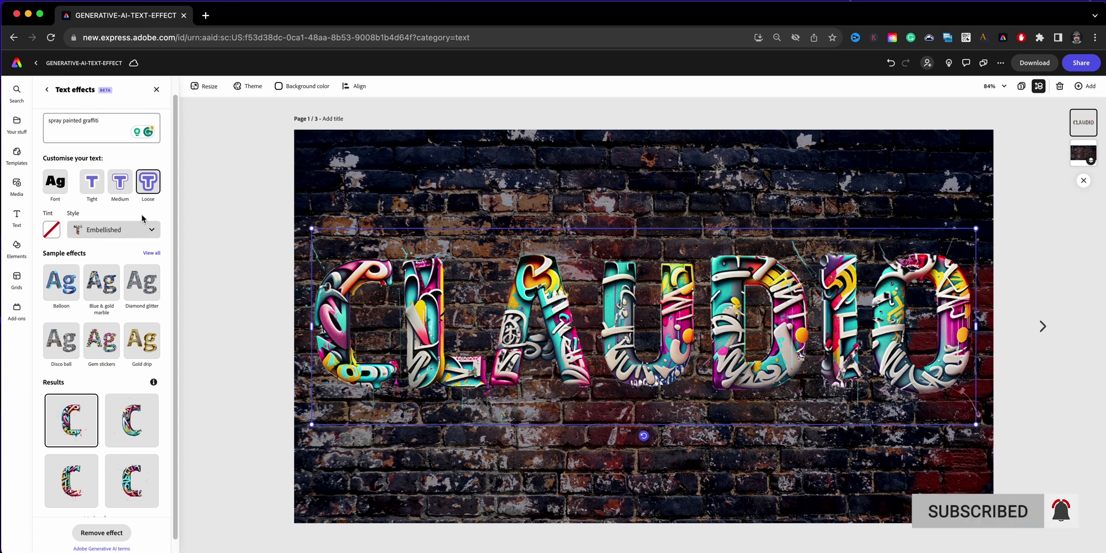
pyautogui.click(234, 387)
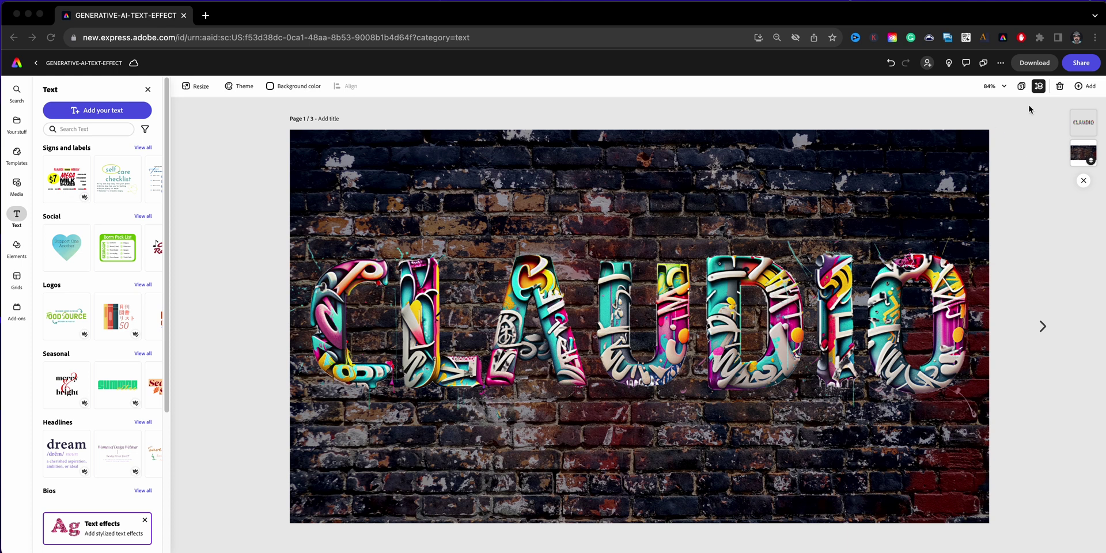
# Step: Open page 3 of the design in the editor
pyautogui.click(1021, 86)
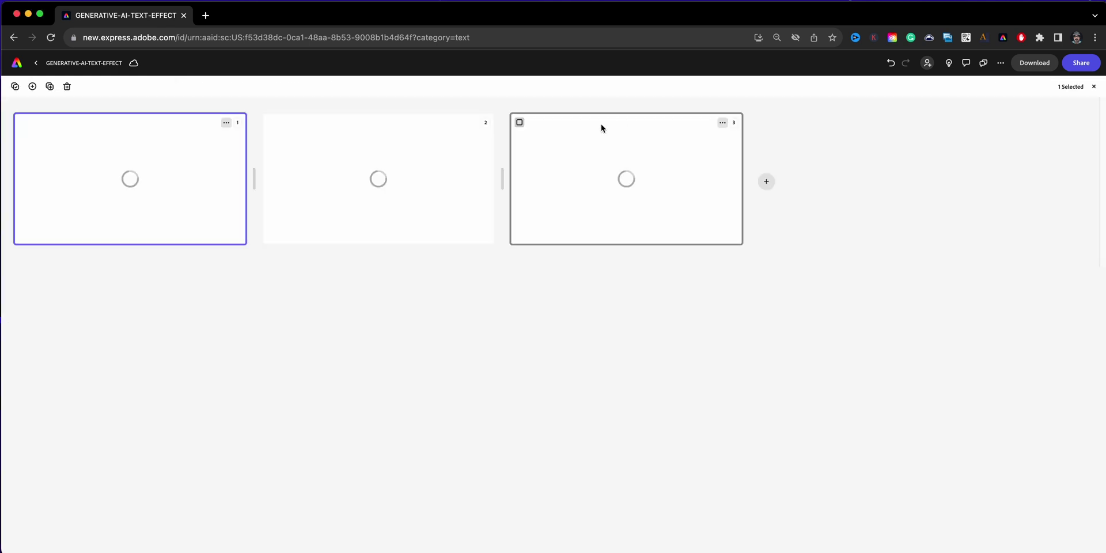
pyautogui.doubleClick(525, 159)
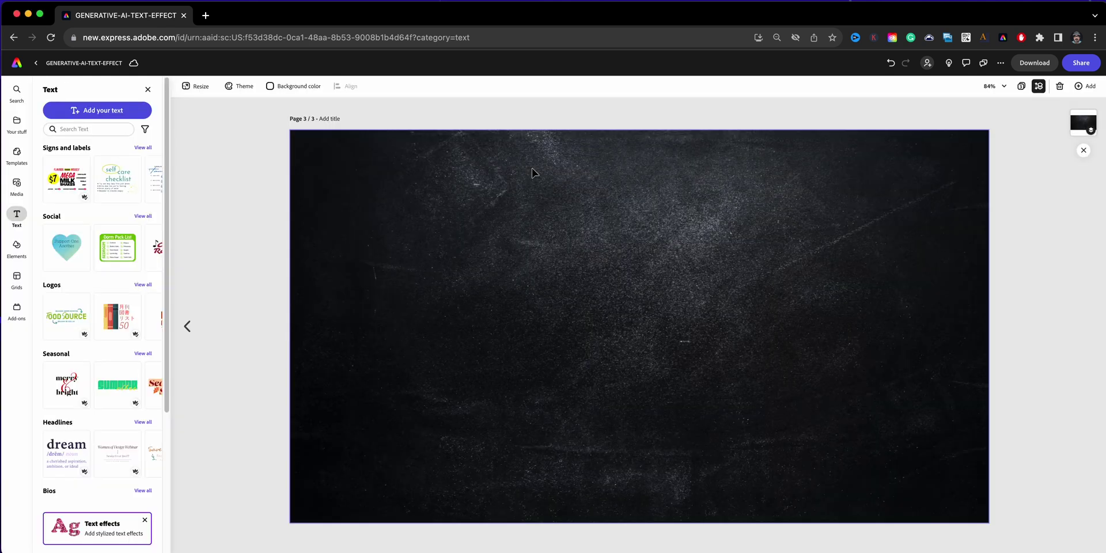
pyautogui.click(526, 176)
pyautogui.click(242, 423)
# Step: Add a text box reading CREATIVE and select the word
pyautogui.click(149, 115)
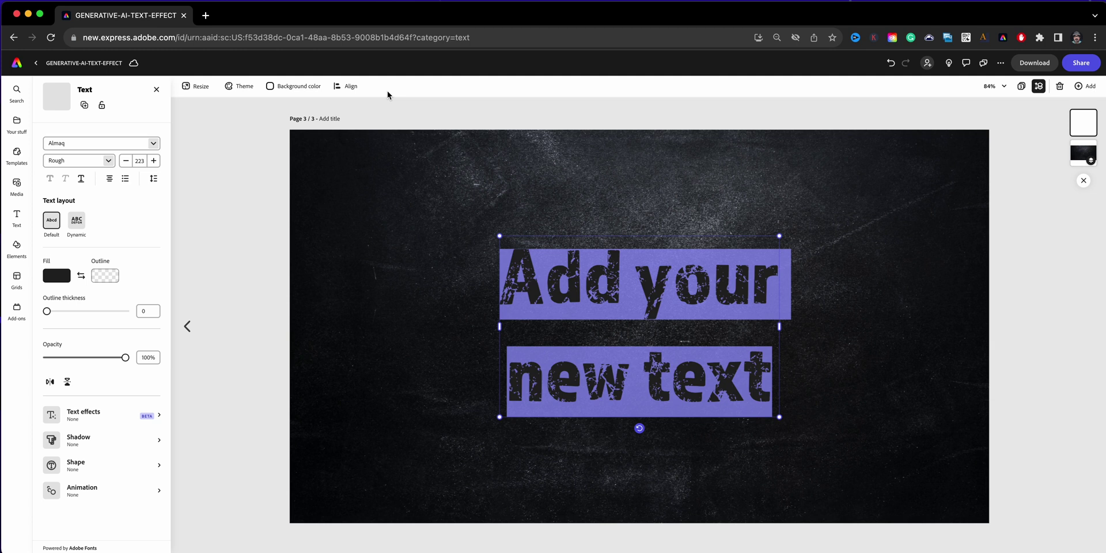
pyautogui.write('CREATIVE')
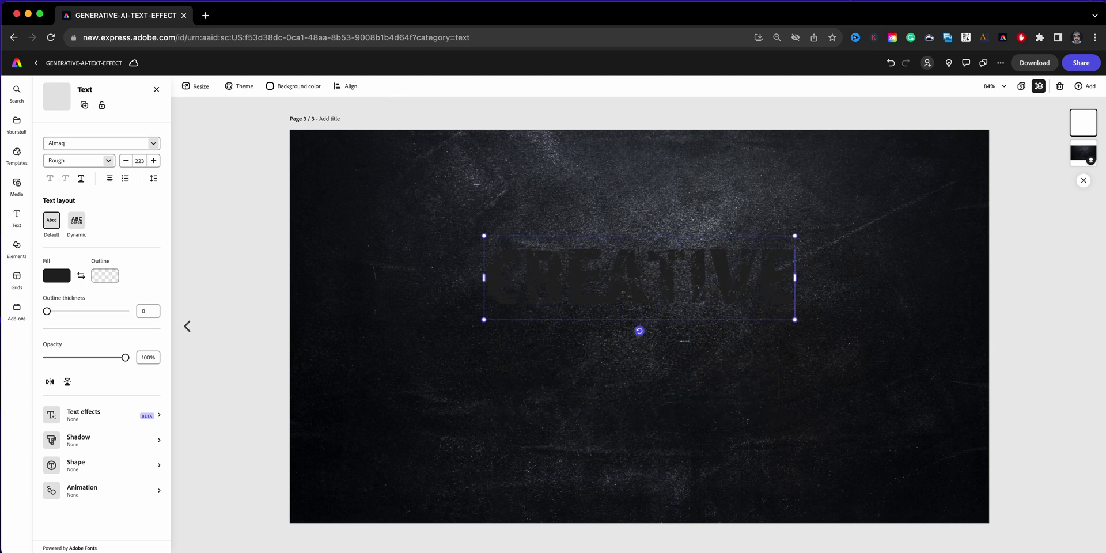
pyautogui.press('super+a')
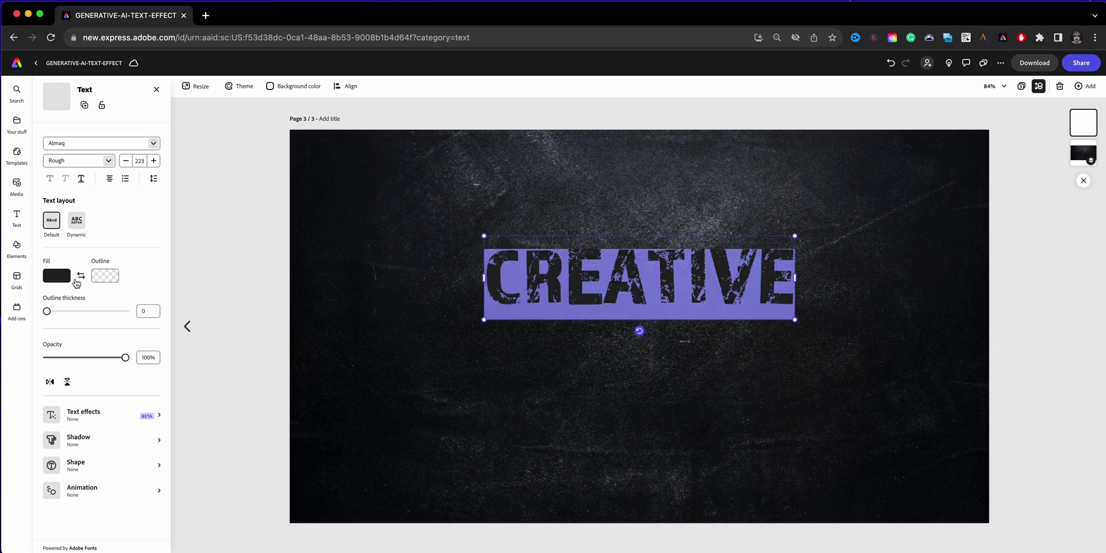
# Step: Make CREATIVE white in Industry Black and enlarge it to size 340
pyautogui.click(66, 278)
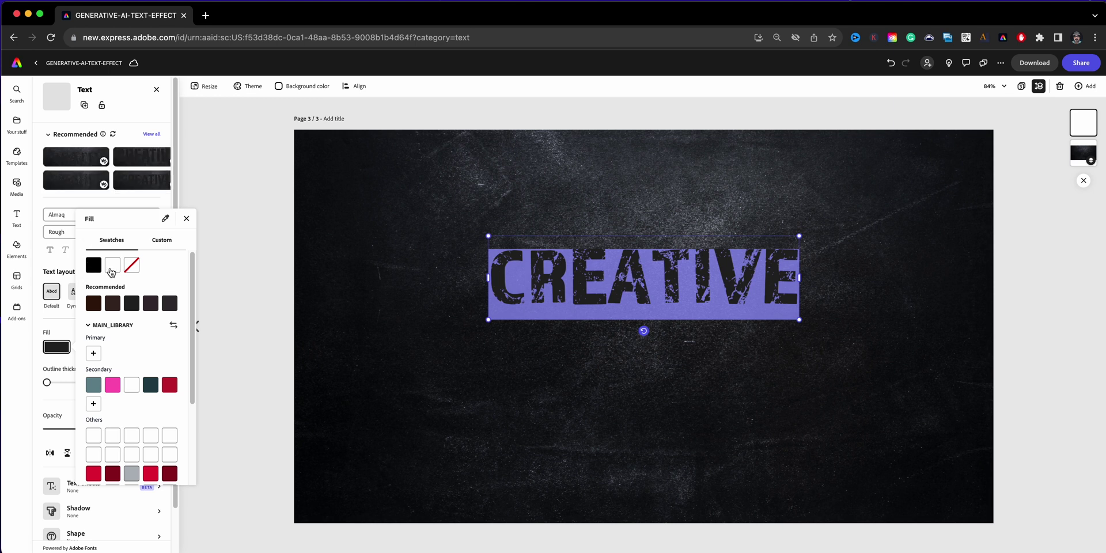
pyautogui.click(111, 271)
pyautogui.click(186, 219)
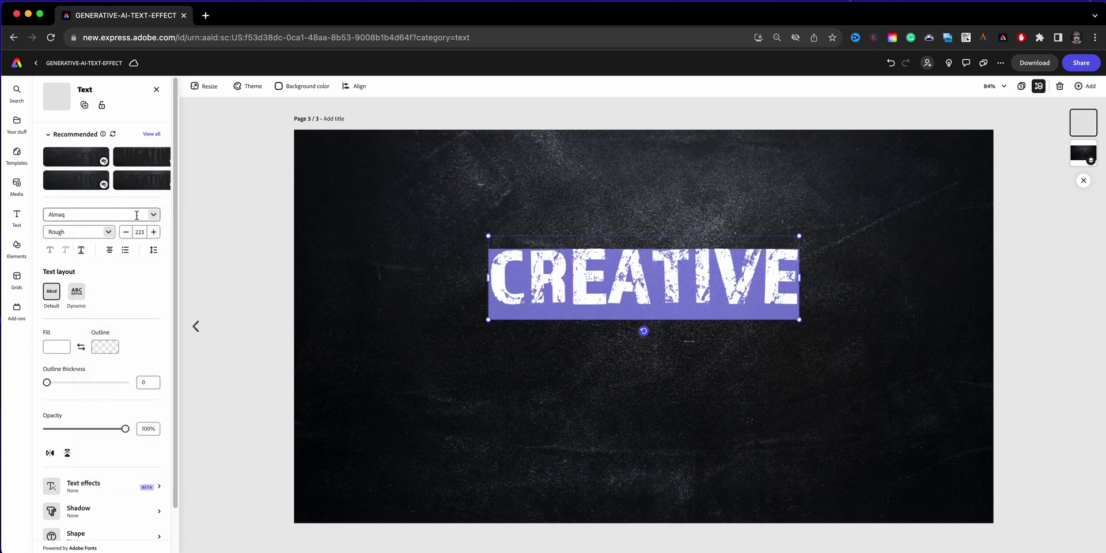
pyautogui.click(152, 219)
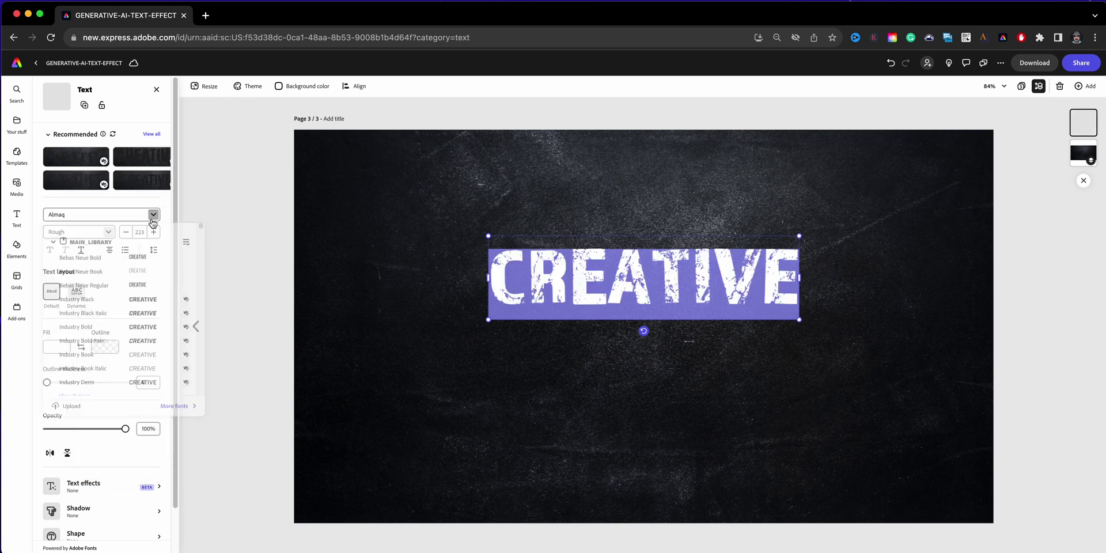
pyautogui.click(100, 301)
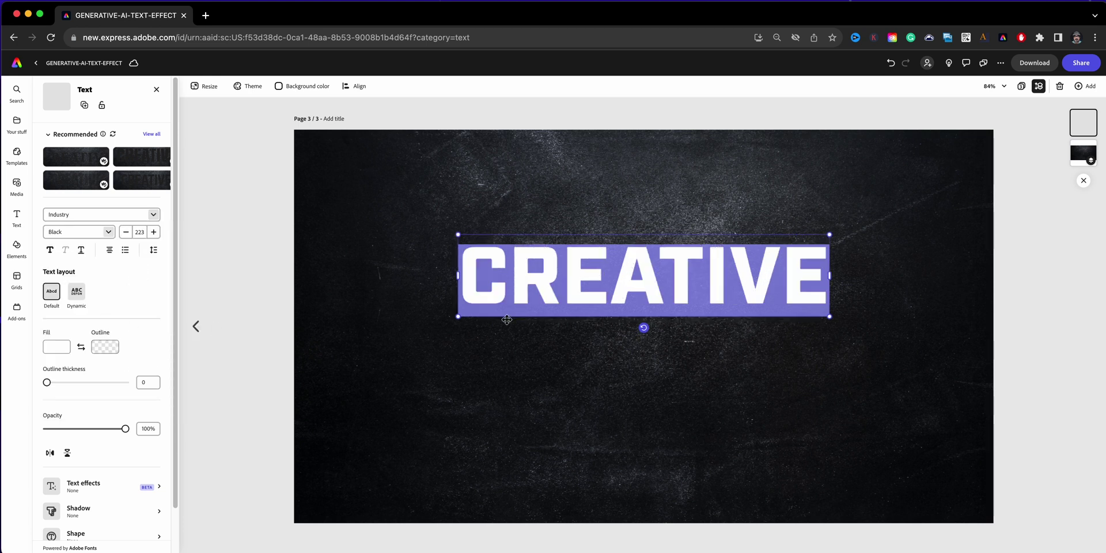
pyautogui.moveTo(458, 317); pyautogui.dragTo(262, 360)
pyautogui.moveTo(749, 235); pyautogui.dragTo(842, 252)
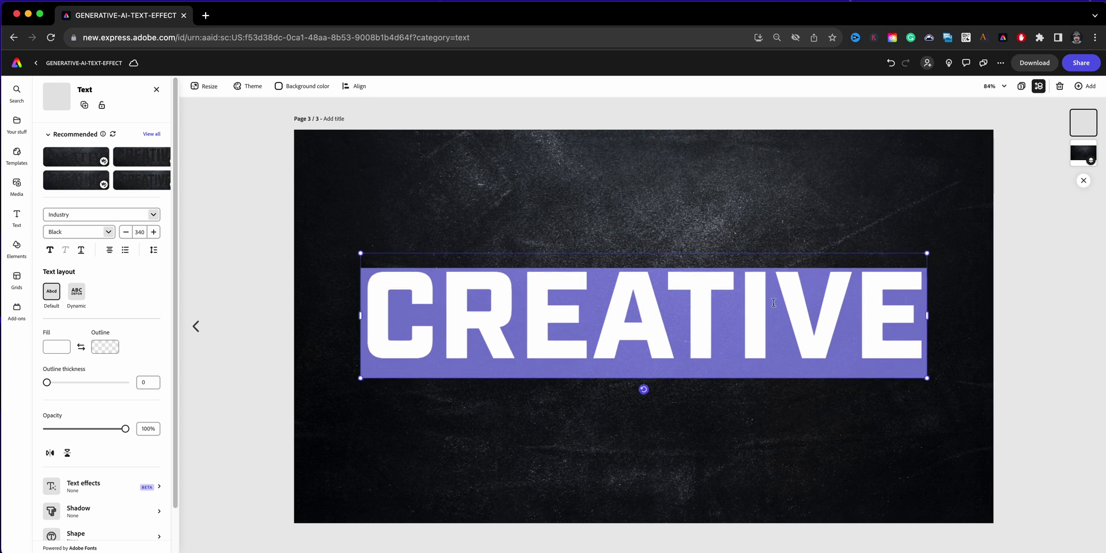
# Step: Switch CREATIVE to Bebas Neue Bold and enlarge it to size 505 across the page centre
pyautogui.click(153, 215)
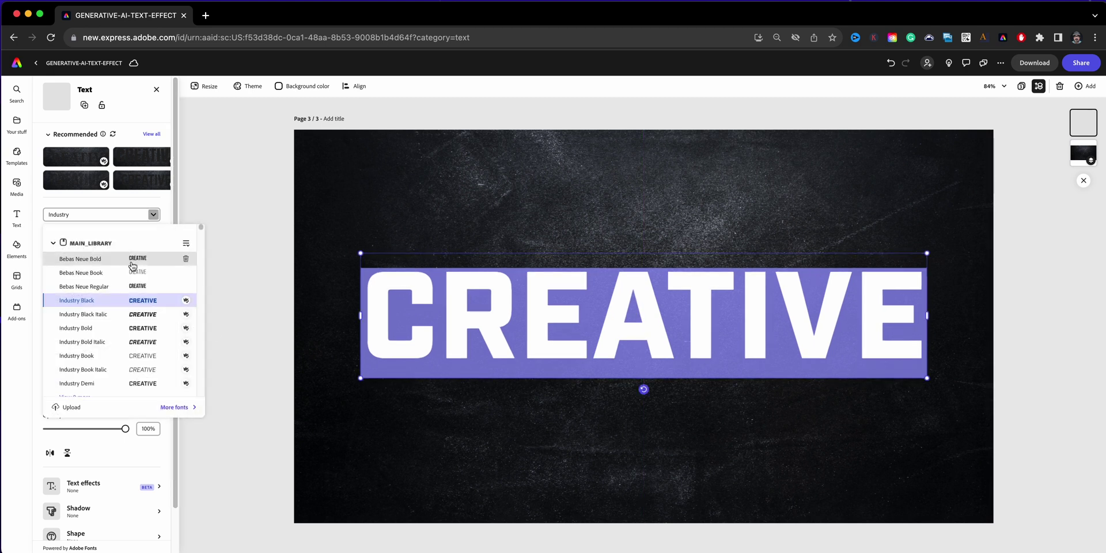
pyautogui.click(102, 261)
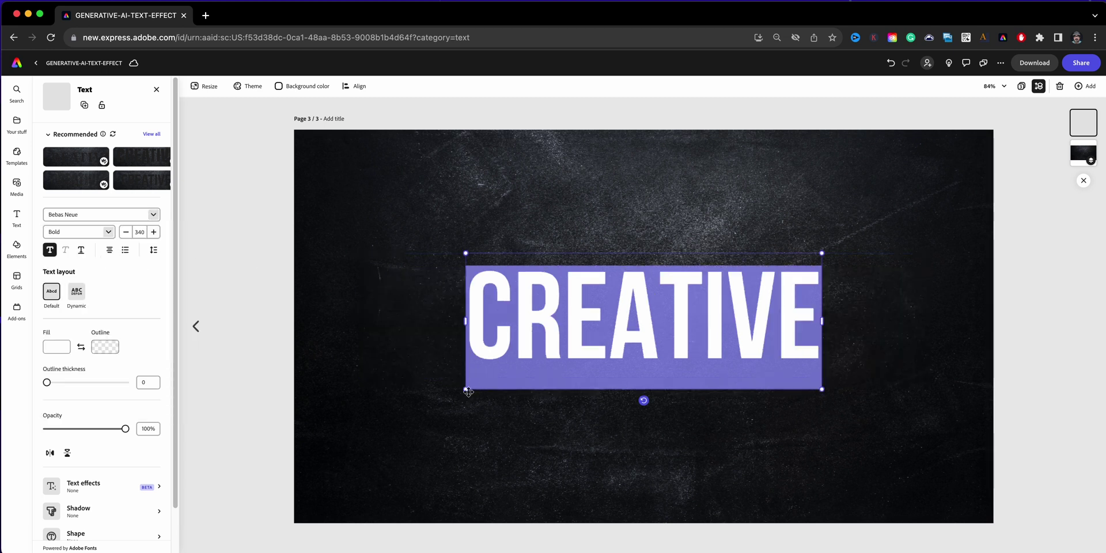
pyautogui.moveTo(468, 394); pyautogui.dragTo(281, 460)
pyautogui.moveTo(562, 267); pyautogui.dragTo(668, 226)
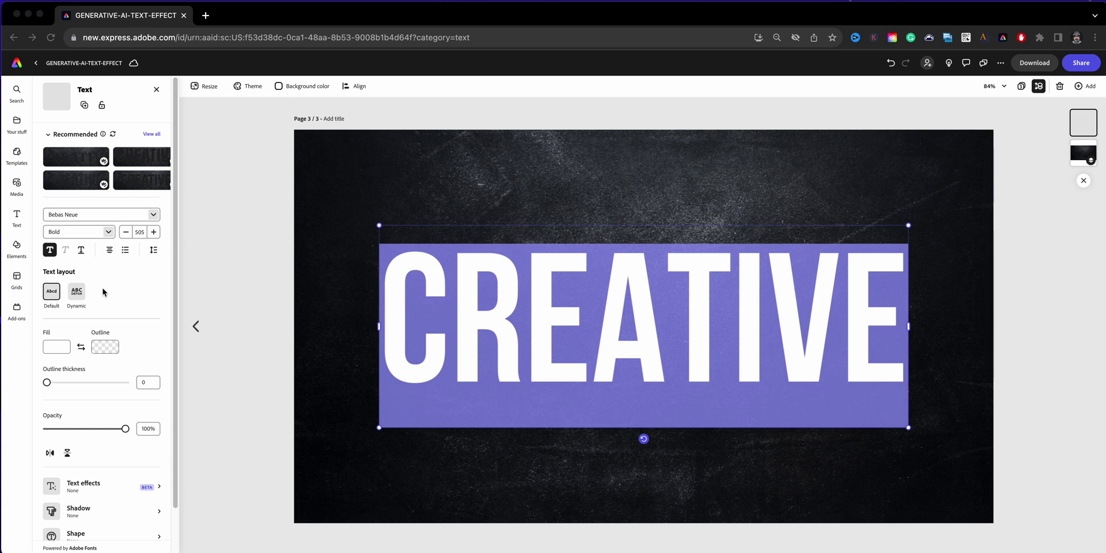
pyautogui.scroll(-3, 104, 291)
# Step: Generate a 'rusted cylinder pipe' text effect, load more results, and apply the fourth variation
pyautogui.click(106, 433)
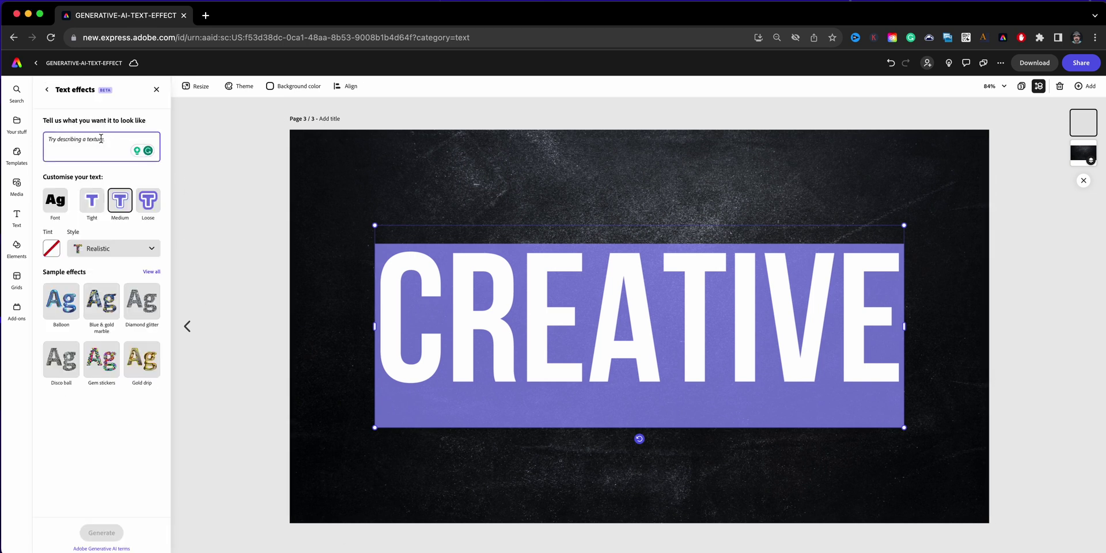
pyautogui.write('rusted cylinder pipe')
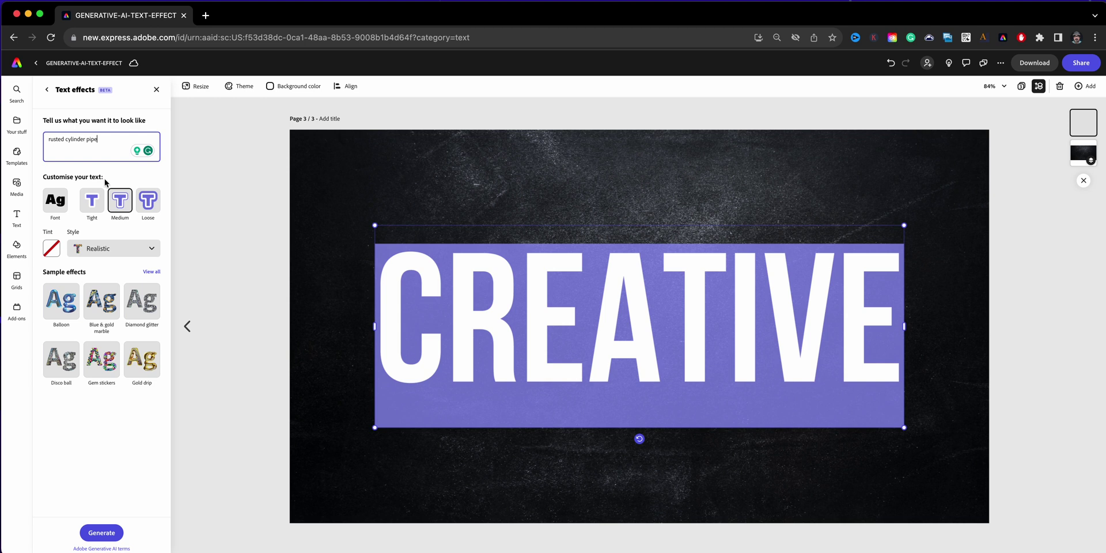
pyautogui.click(99, 534)
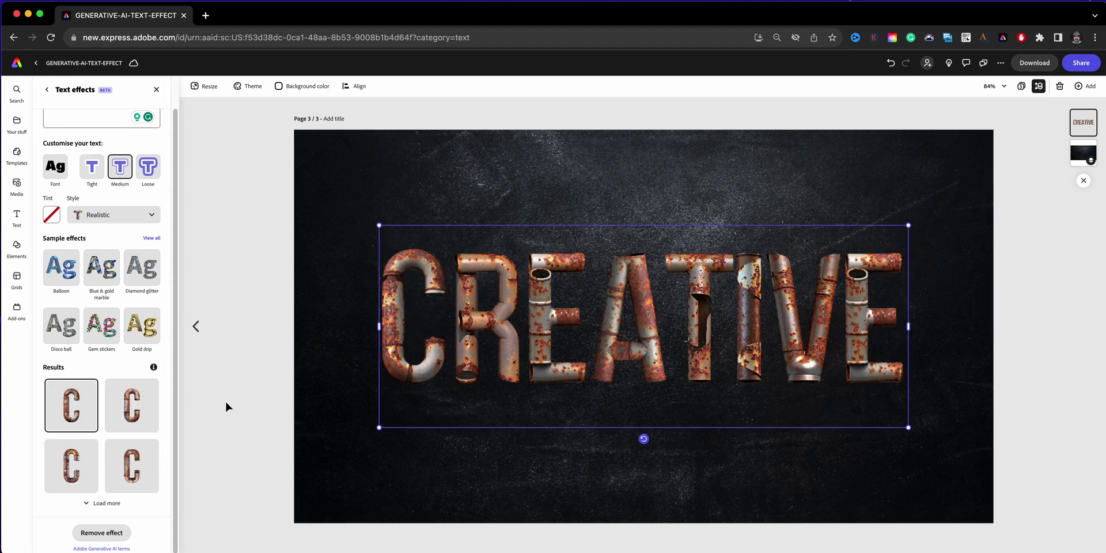
pyautogui.moveTo(118, 479)
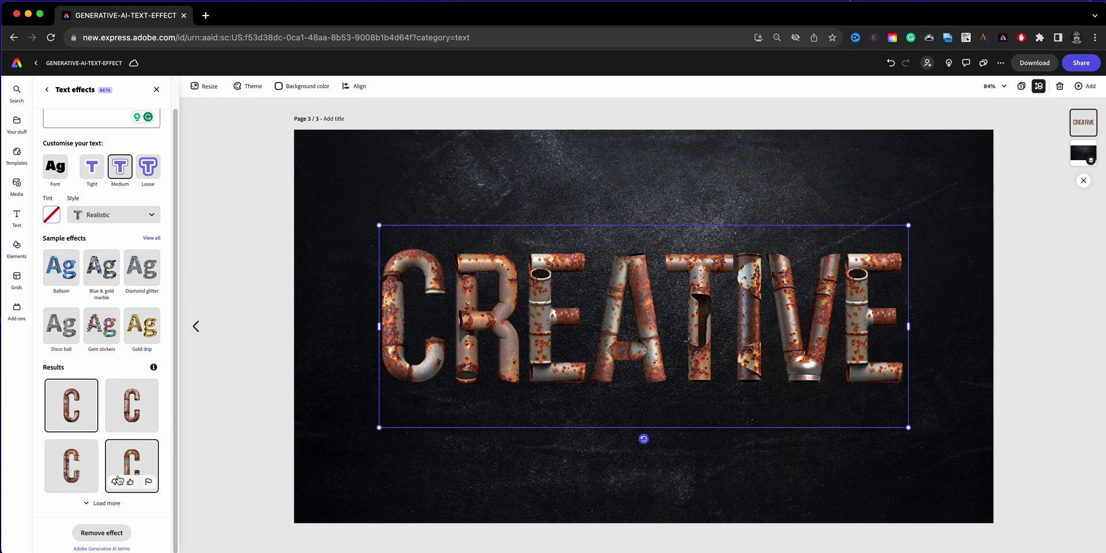
pyautogui.click(106, 503)
pyautogui.scroll(-2, 118, 479)
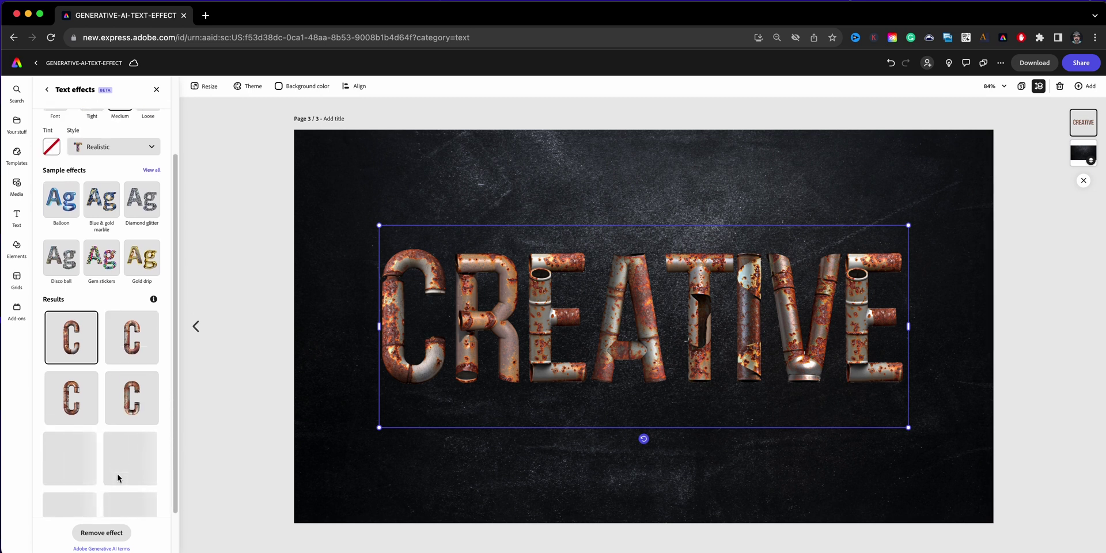
pyautogui.scroll(-1, 118, 477)
pyautogui.click(137, 344)
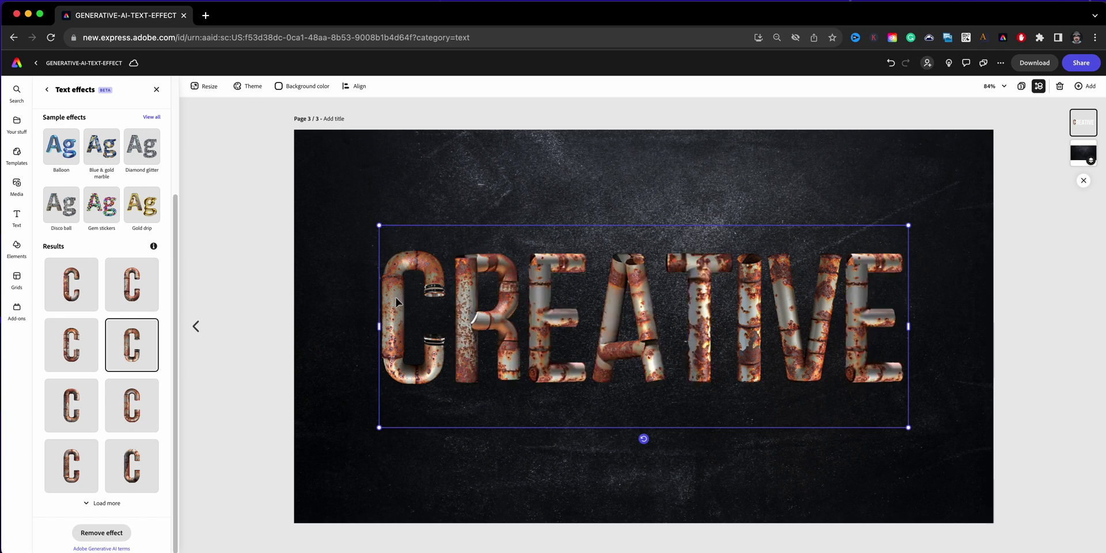
# Step: Inspect the pipe texture up close, then switch CREATIVE to a different rusty-pipe variation
pyautogui.press('super+equal')
pyautogui.press('super+equal')
pyautogui.press('super+equal')
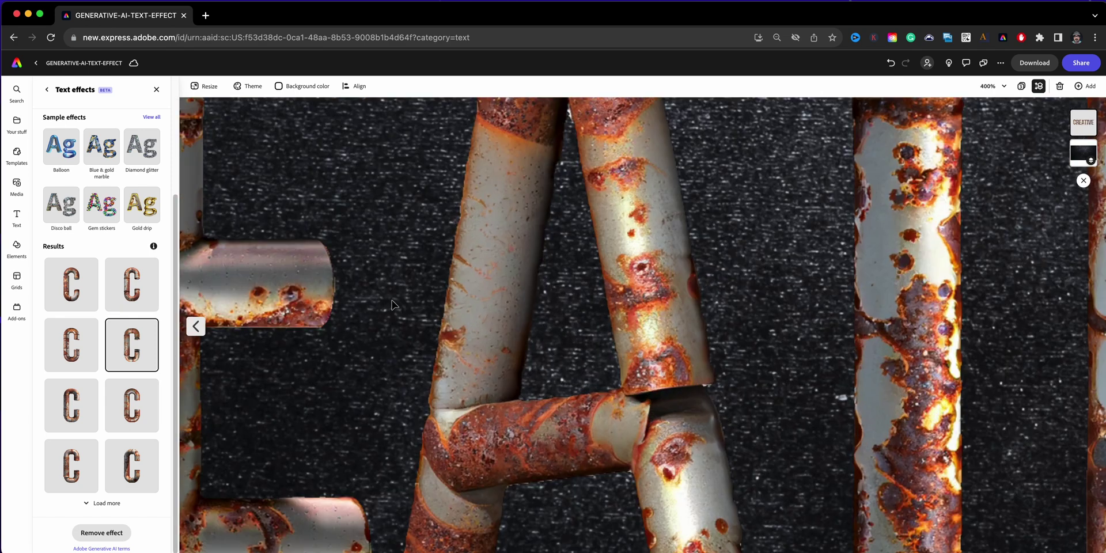
pyautogui.press('super+minus')
pyautogui.press('super+minus')
pyautogui.press('super+minus')
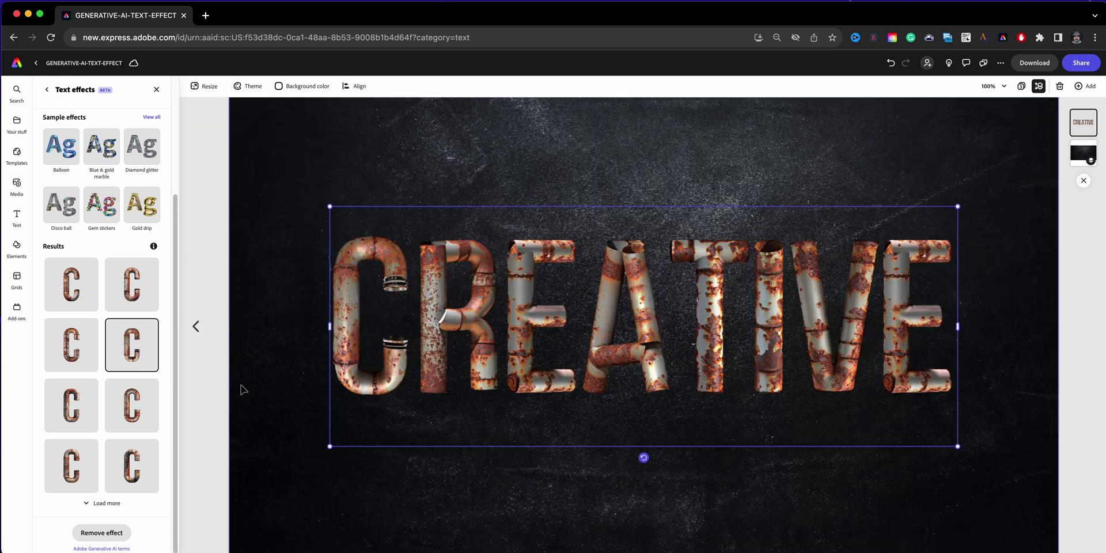
pyautogui.click(141, 403)
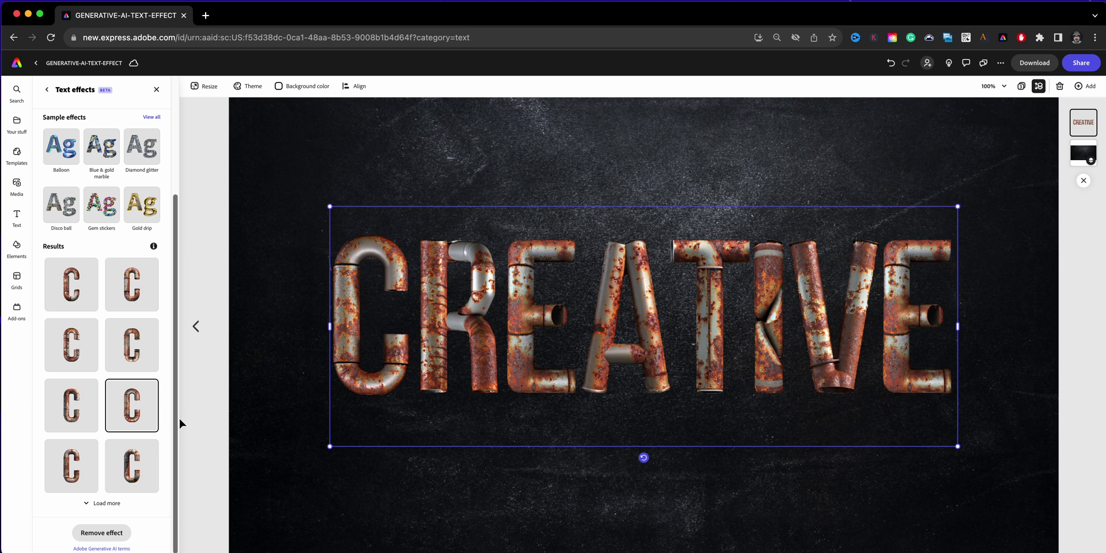
pyautogui.click(46, 89)
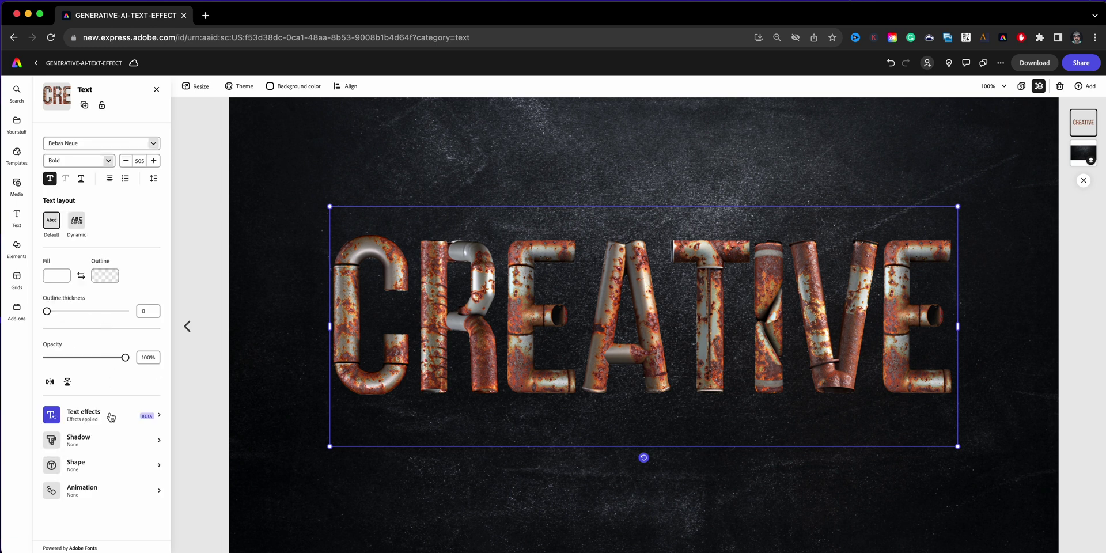
# Step: Add a custom black drop shadow to CREATIVE: blur 2, angle 139, distance 4
pyautogui.click(108, 435)
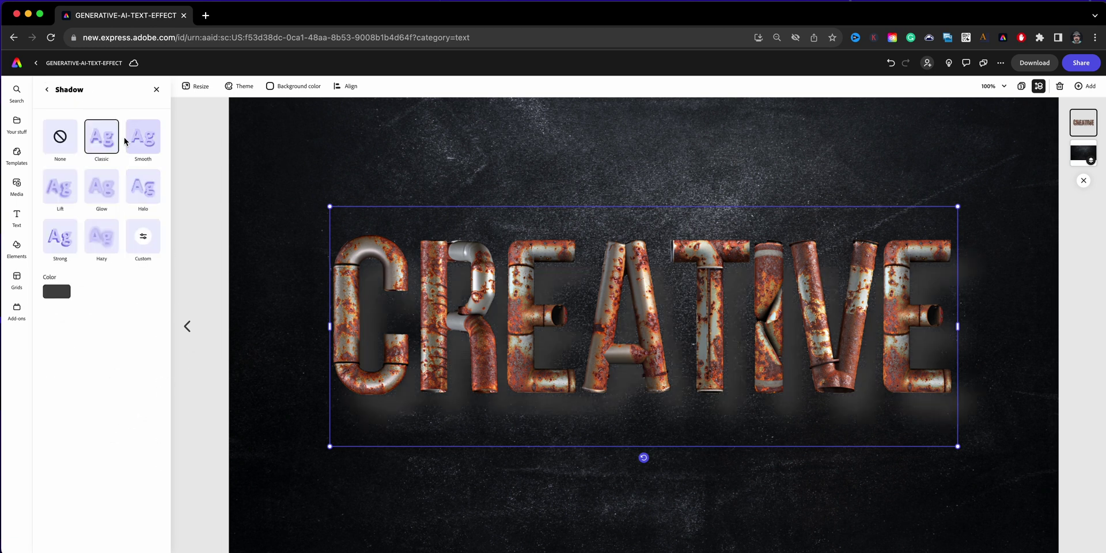
pyautogui.click(142, 238)
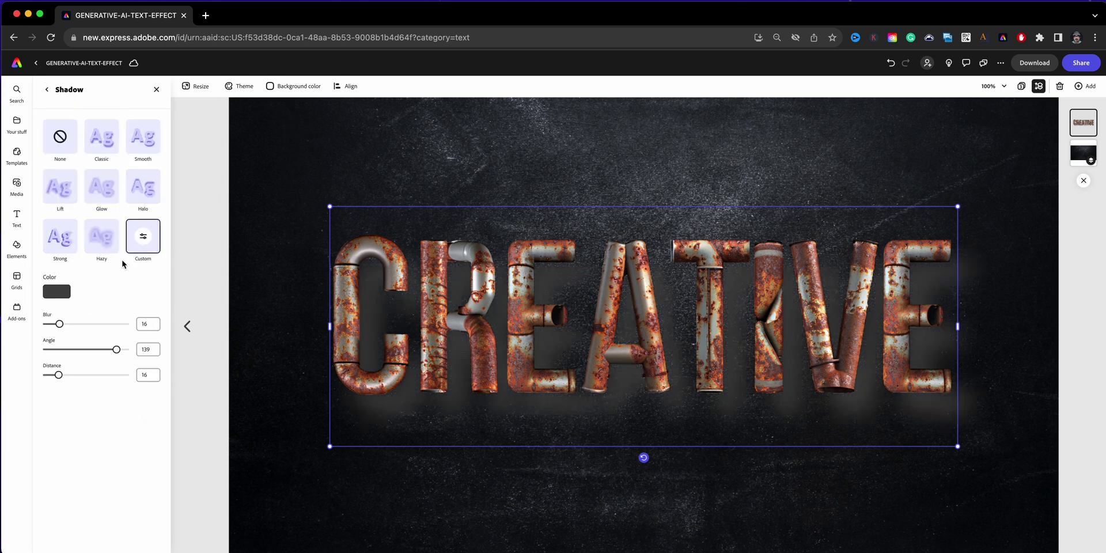
pyautogui.click(68, 295)
pyautogui.click(94, 210)
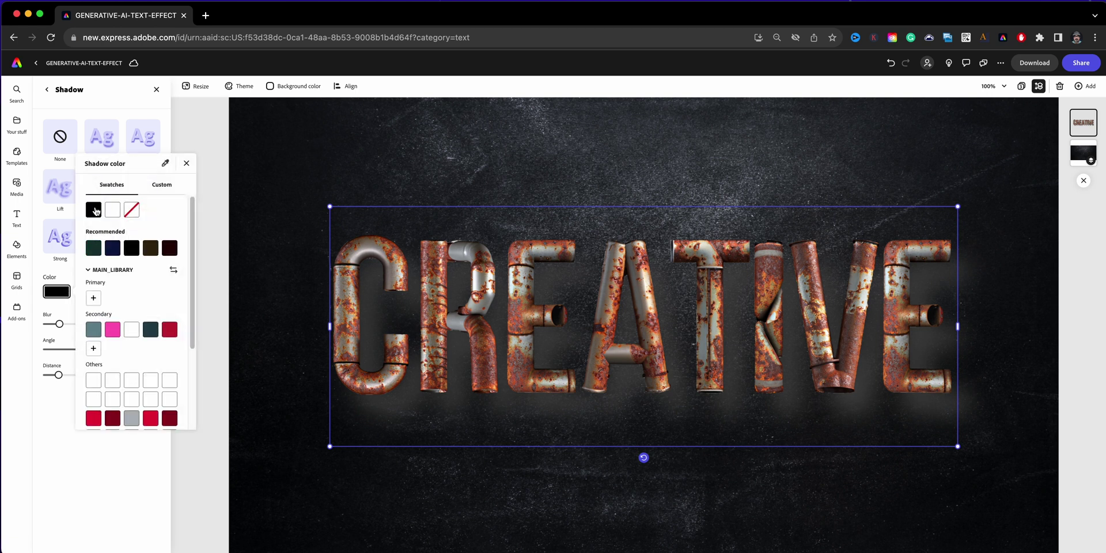
pyautogui.click(65, 432)
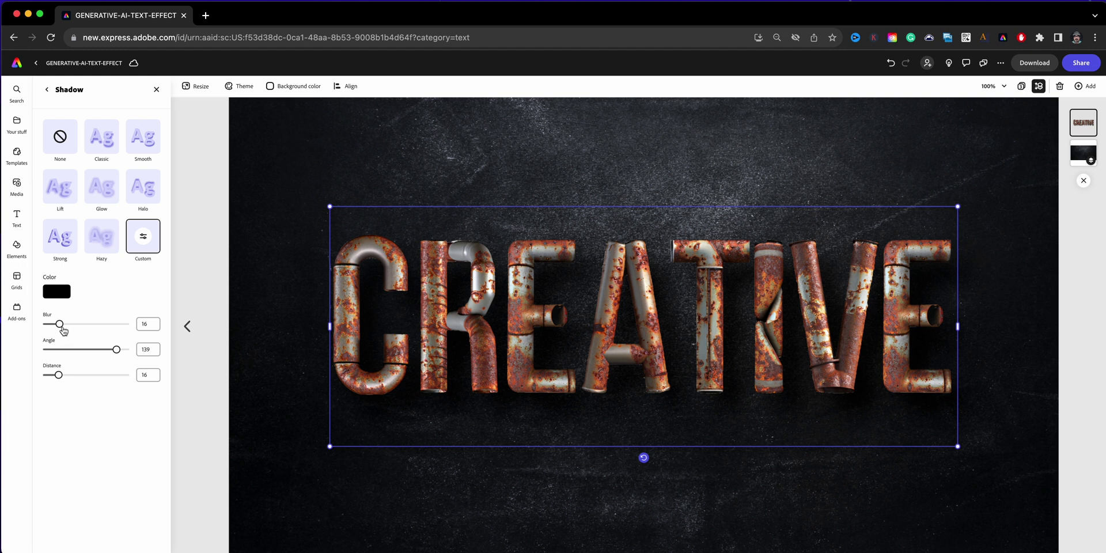
pyautogui.moveTo(60, 325); pyautogui.dragTo(47, 323)
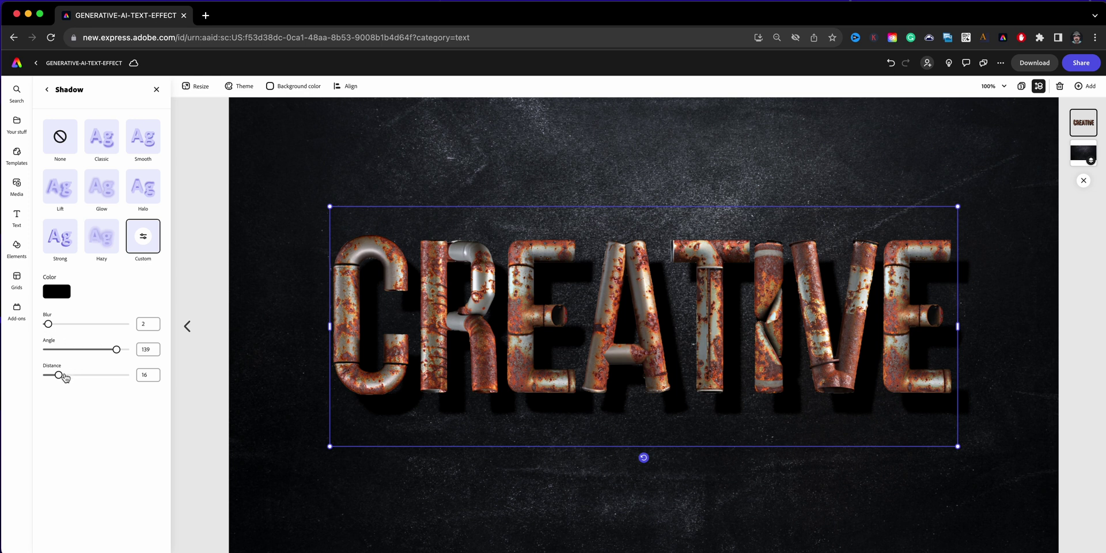
pyautogui.moveTo(65, 376); pyautogui.dragTo(48, 372)
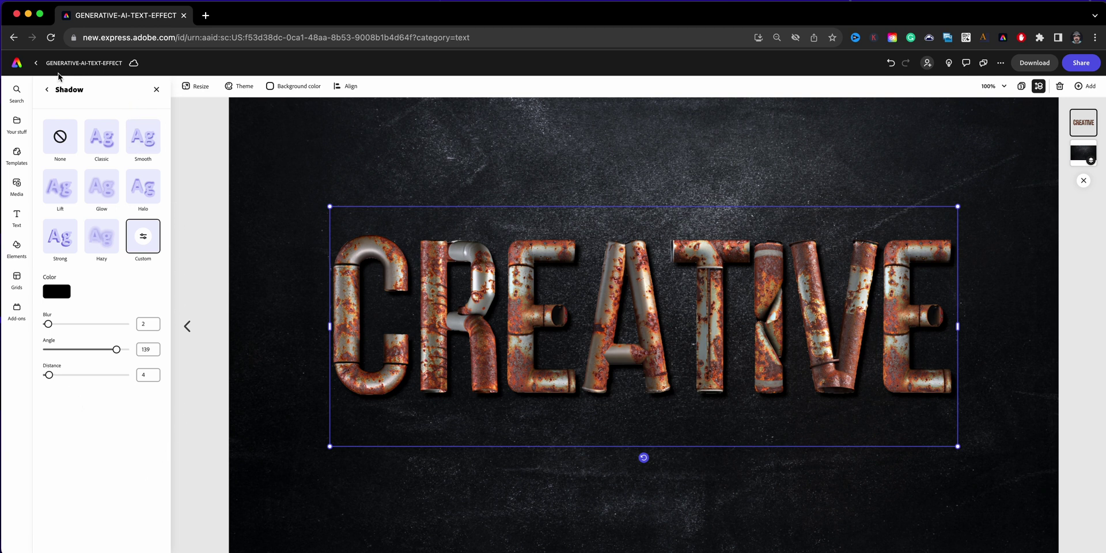
pyautogui.click(57, 91)
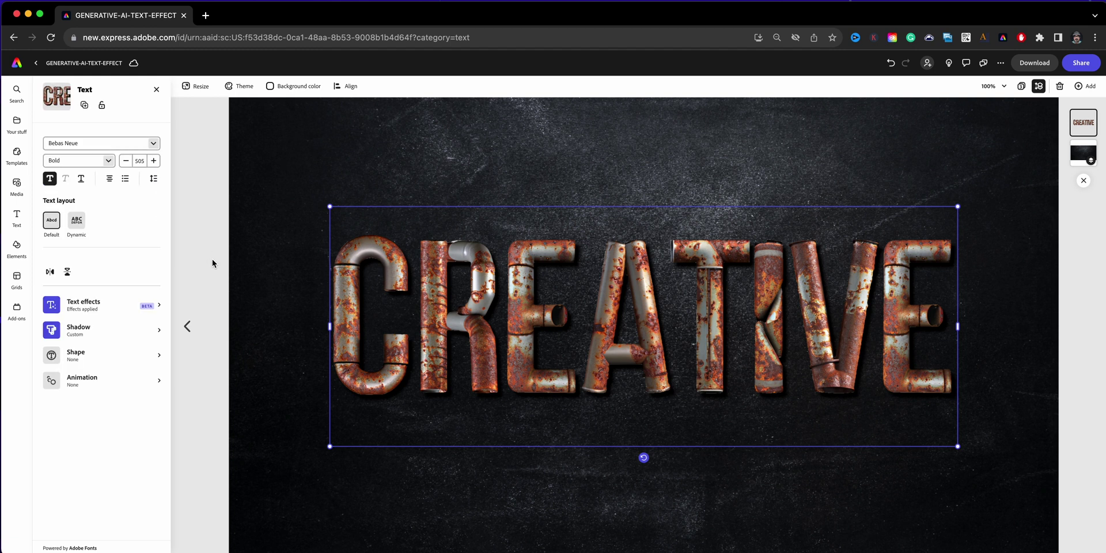
pyautogui.click(186, 397)
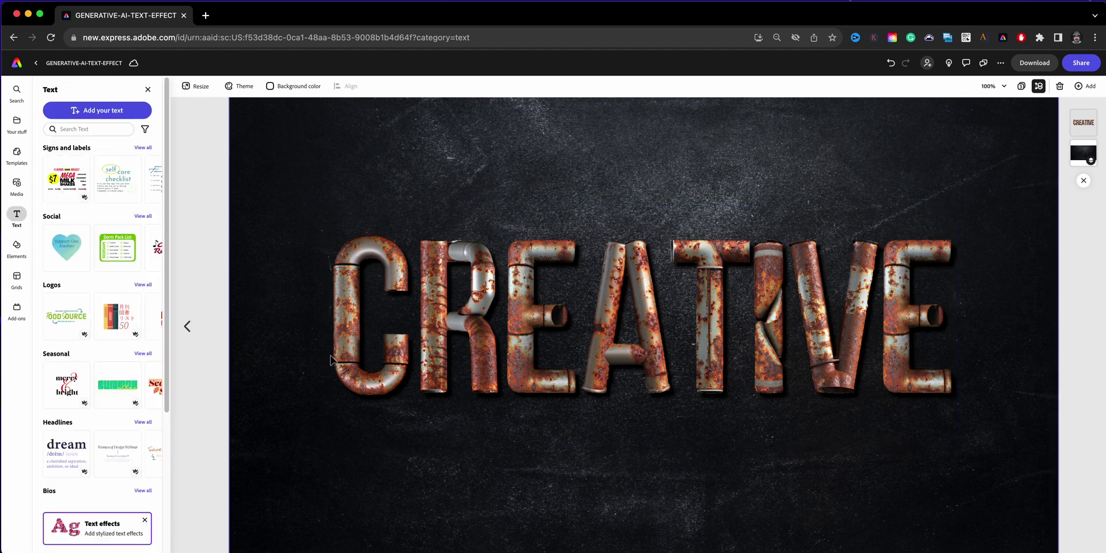
# Step: Duplicate page 3 from the page grid and open the new page 4 for editing
pyautogui.click(348, 366)
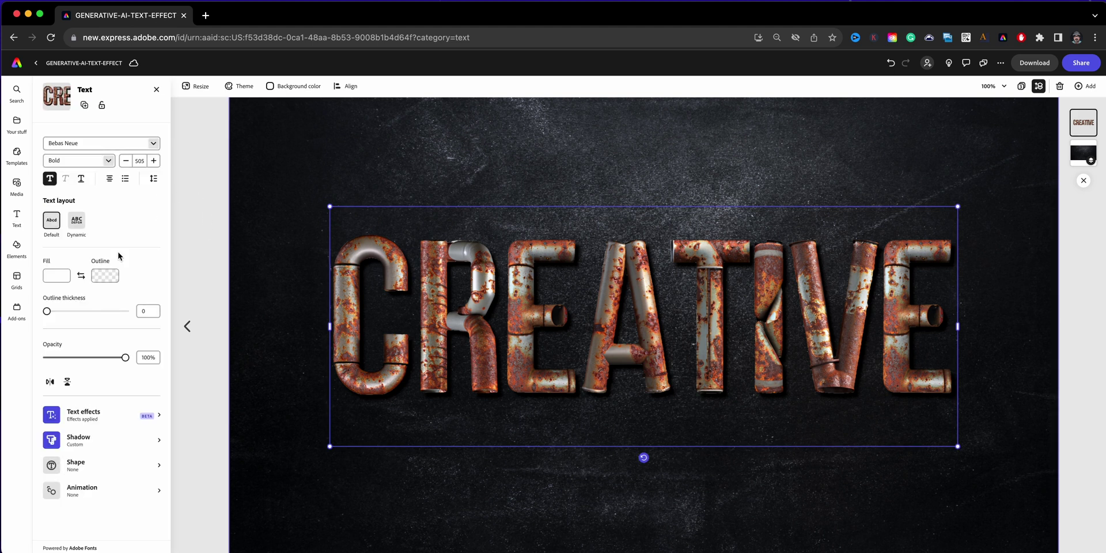
pyautogui.click(86, 421)
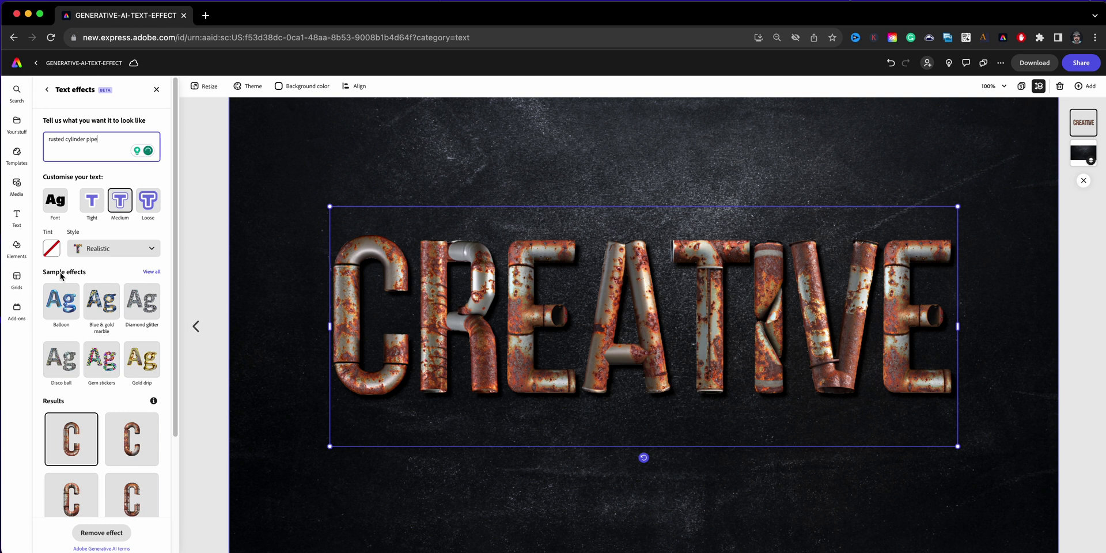
pyautogui.click(202, 257)
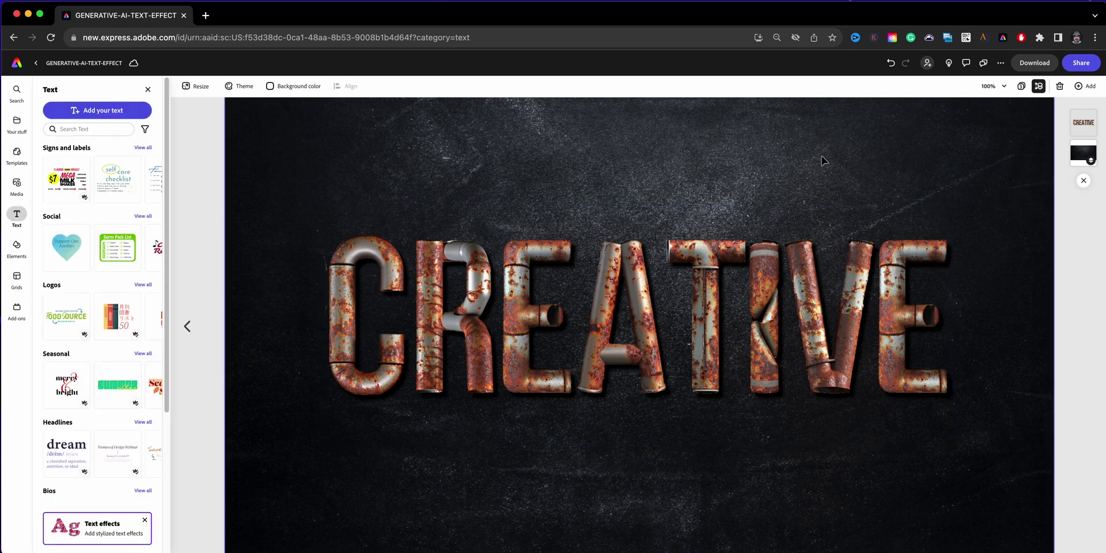
pyautogui.click(1039, 86)
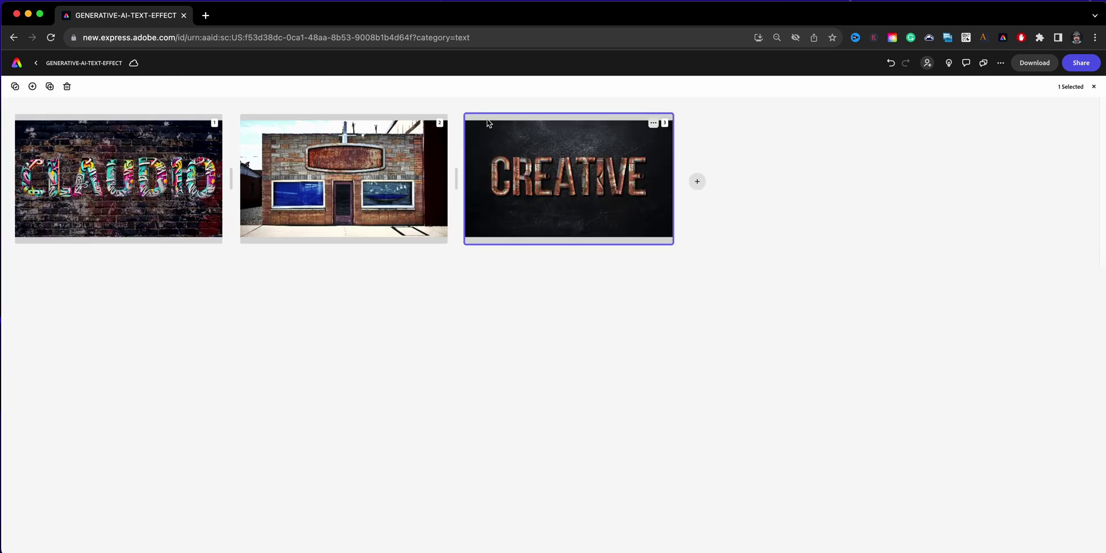
pyautogui.click(49, 85)
pyautogui.doubleClick(852, 194)
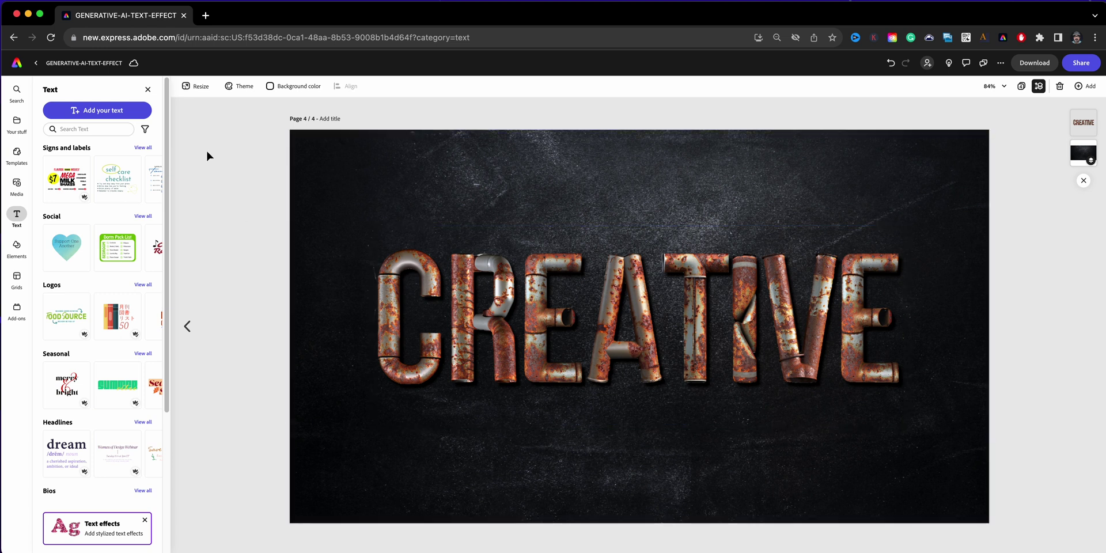
# Step: Apply the blue Balloon sample effect to page 4's CREATIVE text
pyautogui.click(399, 325)
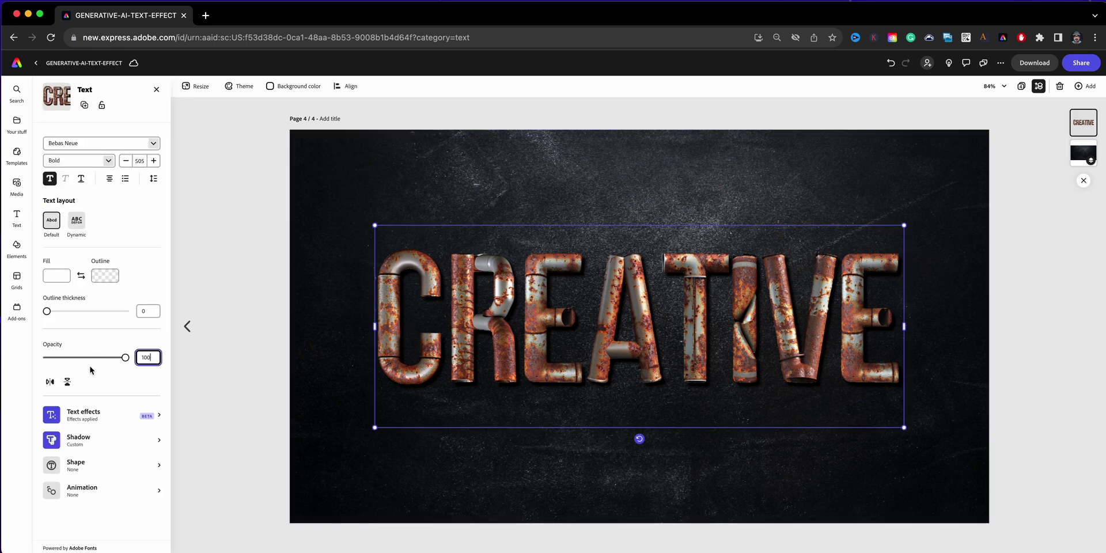
pyautogui.click(80, 419)
pyautogui.scroll(3, 154, 191)
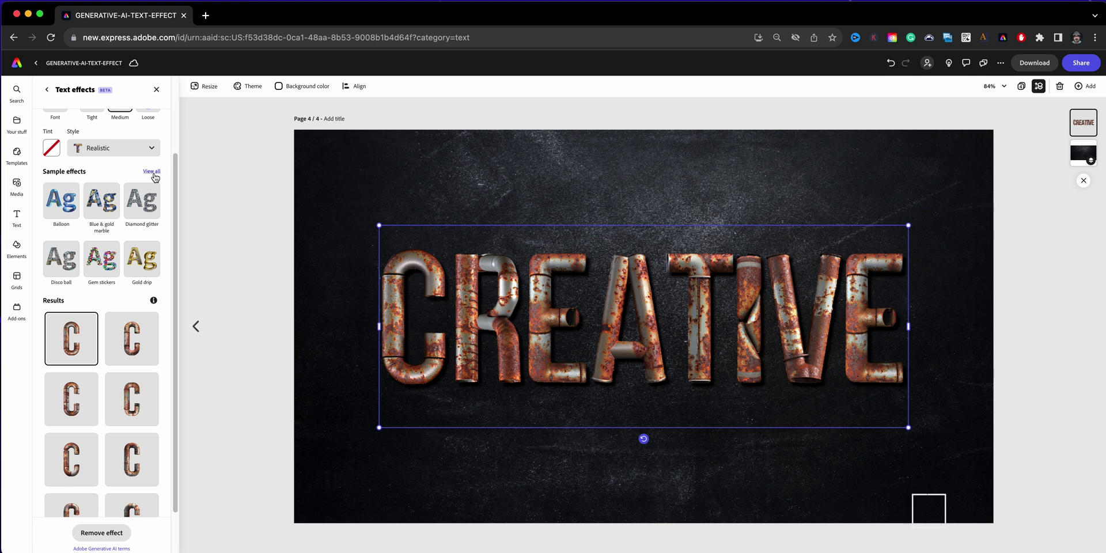
pyautogui.click(152, 173)
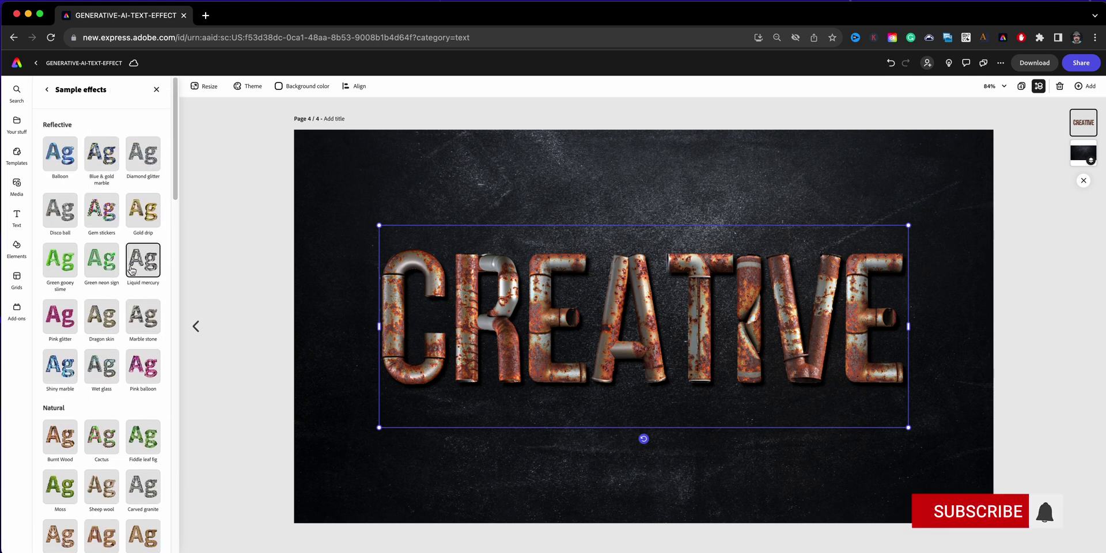
pyautogui.click(56, 160)
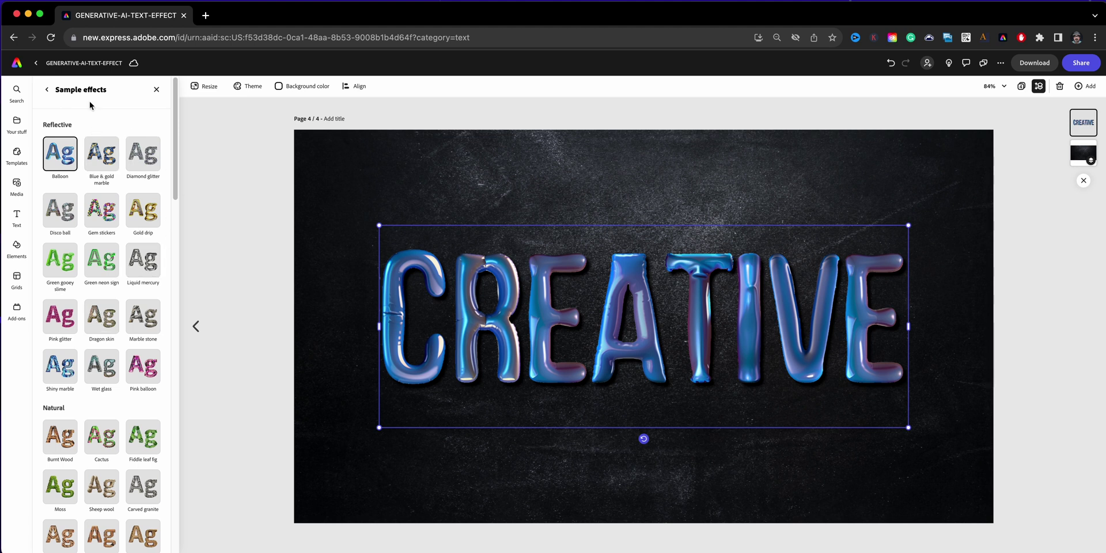
pyautogui.click(46, 89)
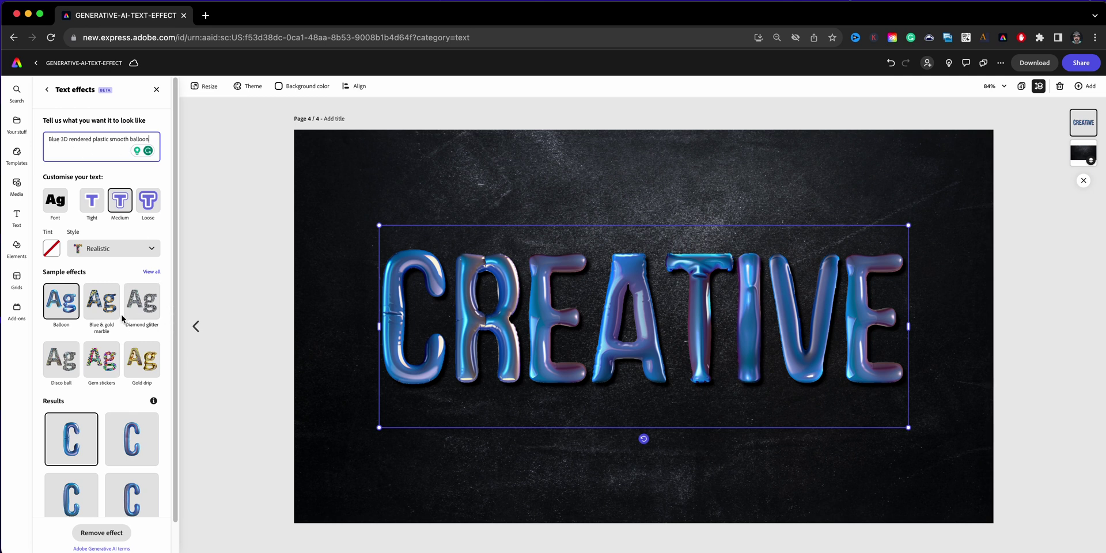
pyautogui.click(154, 272)
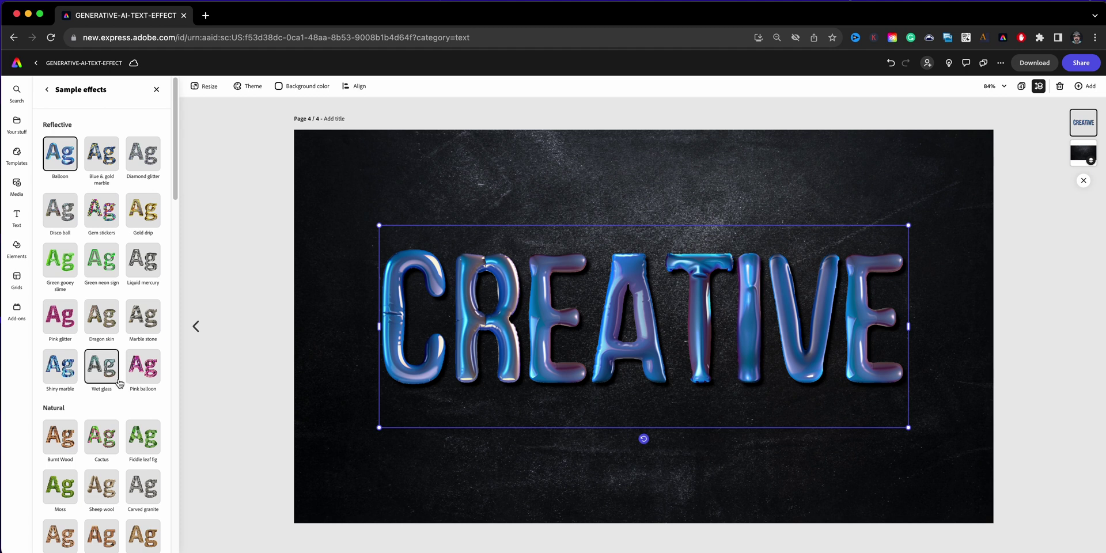
# Step: Replace the Balloon effect with the Blue smoke sample from the Abstract section
pyautogui.scroll(-5, 118, 386)
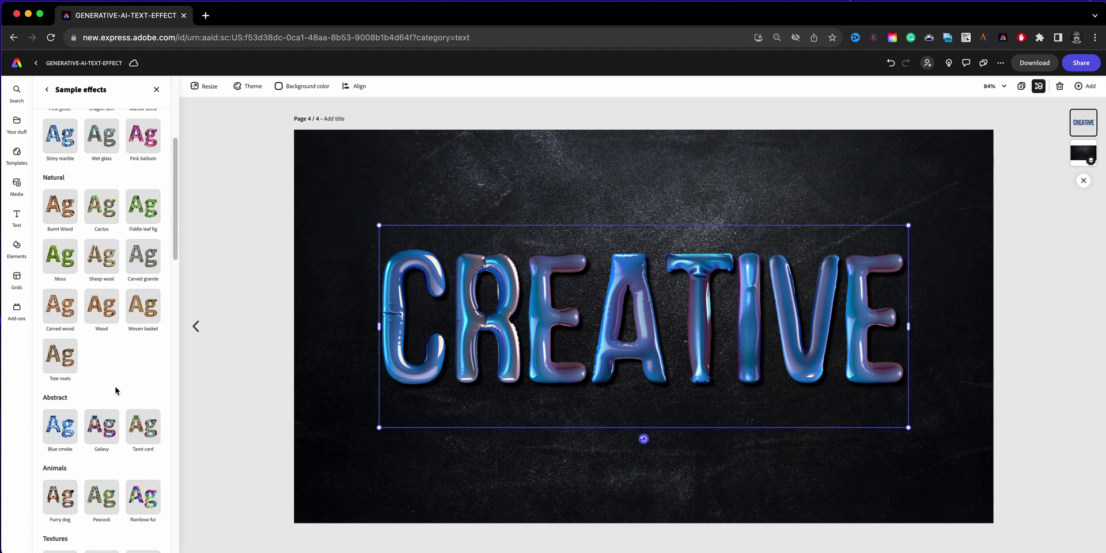
pyautogui.scroll(-1, 115, 391)
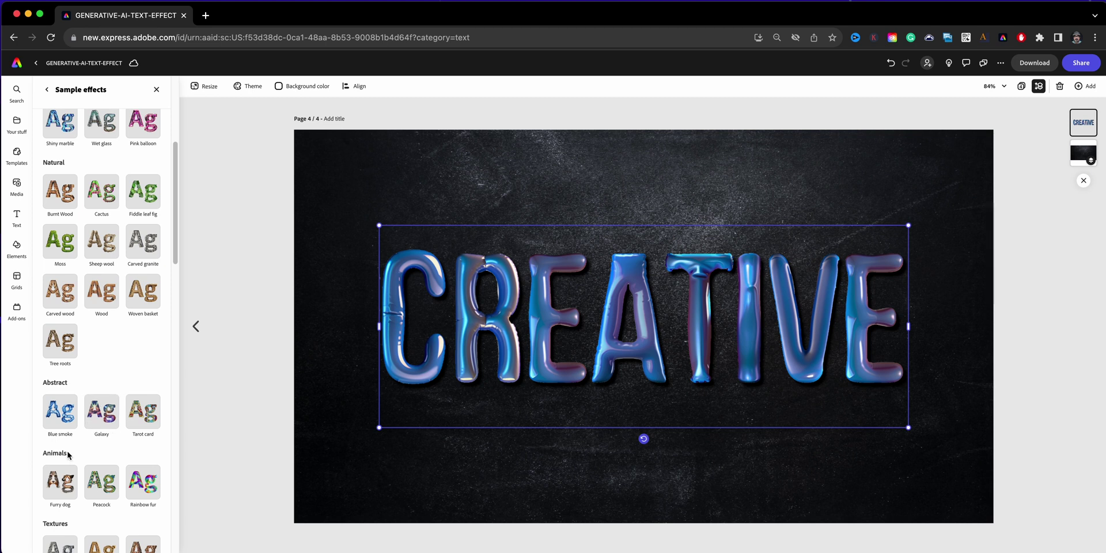
pyautogui.click(75, 422)
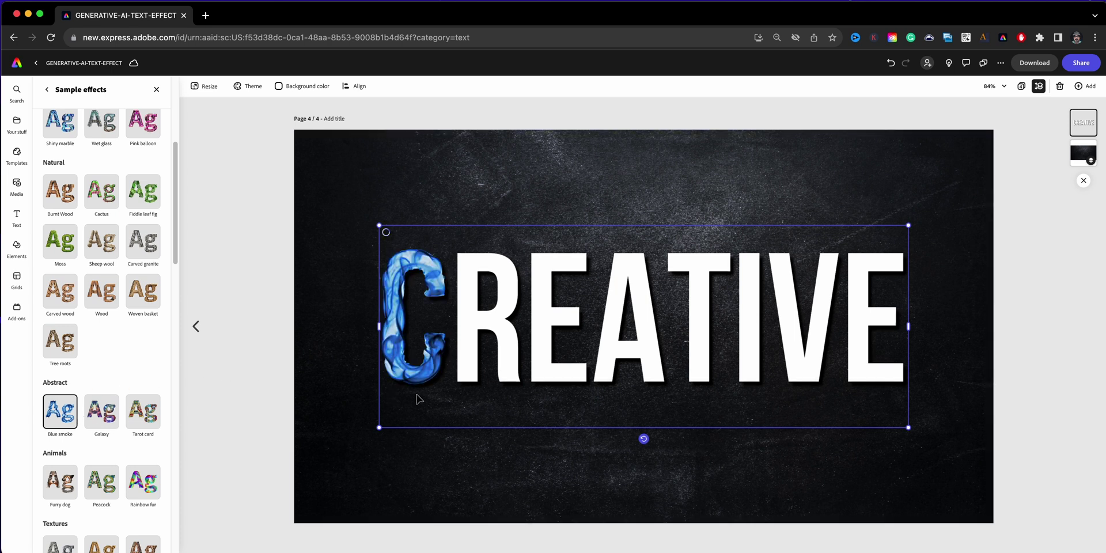
pyautogui.scroll(1, 155, 420)
pyautogui.scroll(5, 156, 423)
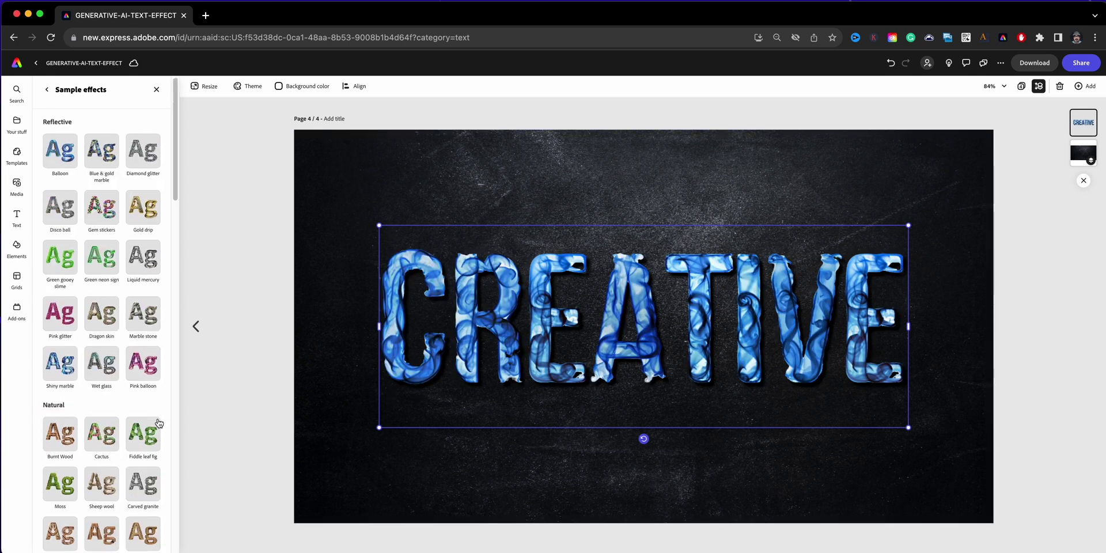
# Step: Swap the Blue smoke effect for the Pine bark sample from Textures
pyautogui.click(48, 94)
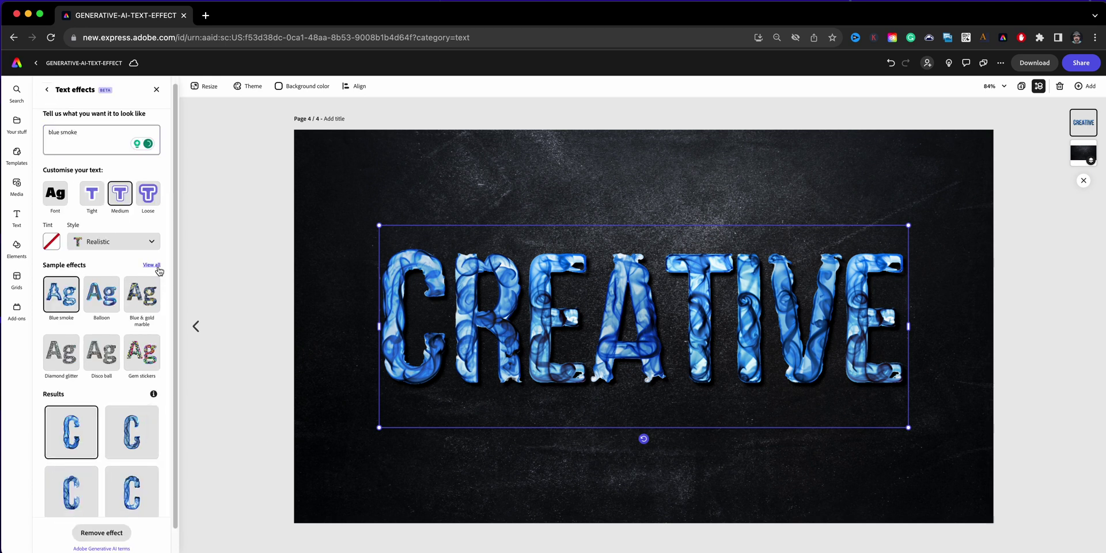
pyautogui.click(152, 272)
pyautogui.scroll(-3, 140, 401)
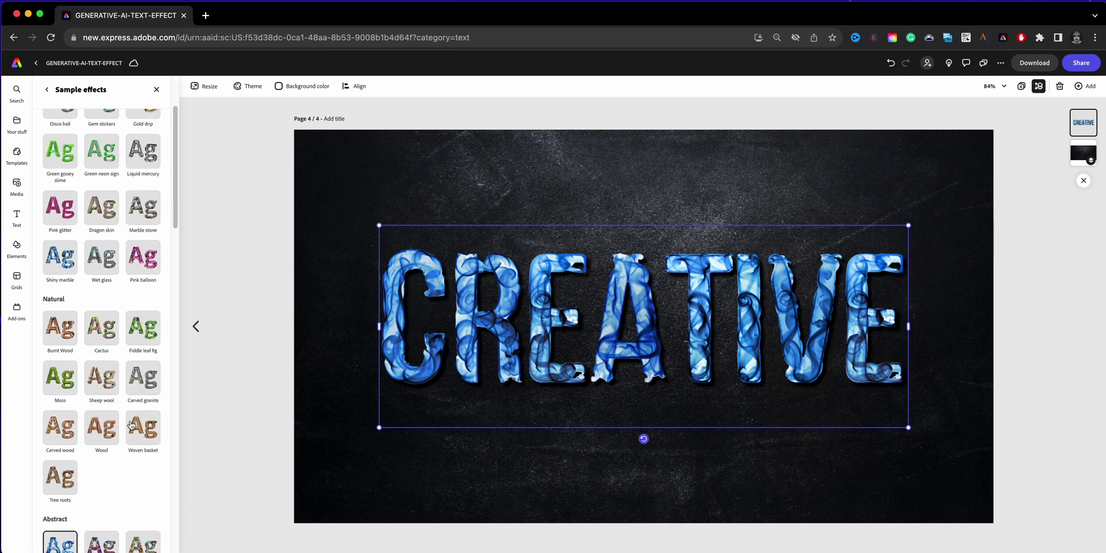
pyautogui.scroll(-4, 124, 441)
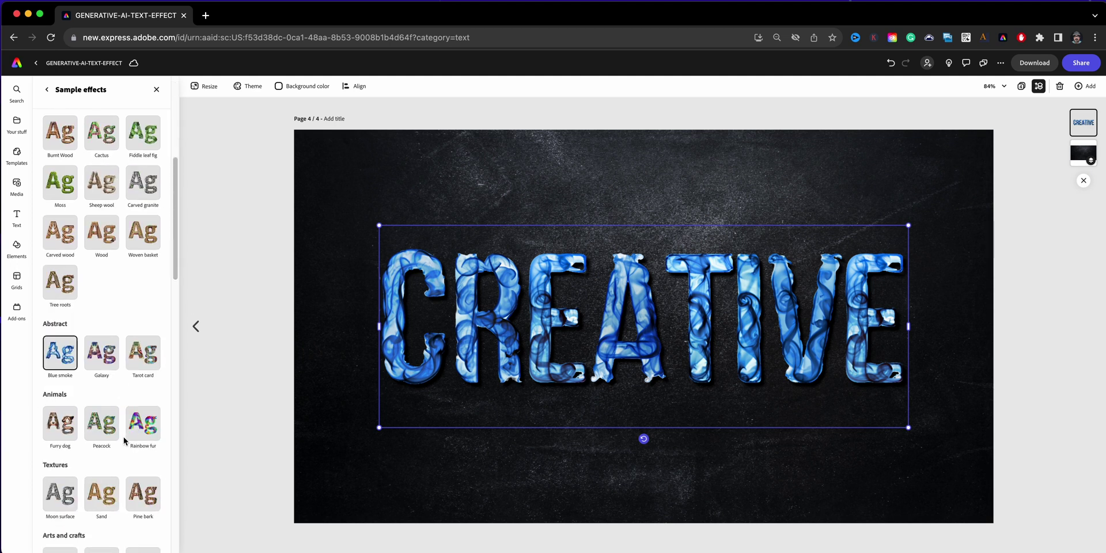
pyautogui.click(133, 468)
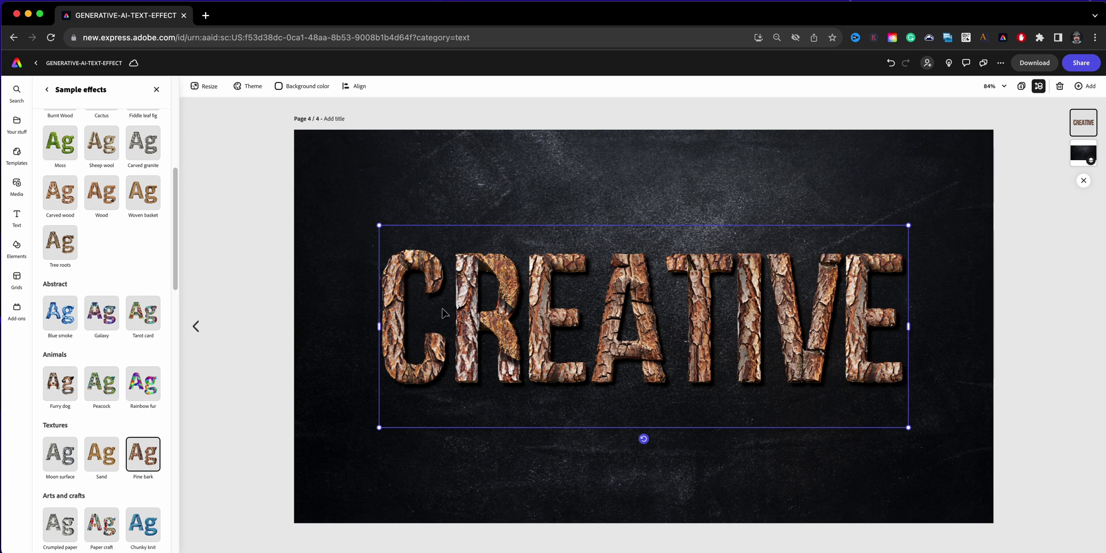
pyautogui.click(47, 90)
pyautogui.scroll(1, 87, 148)
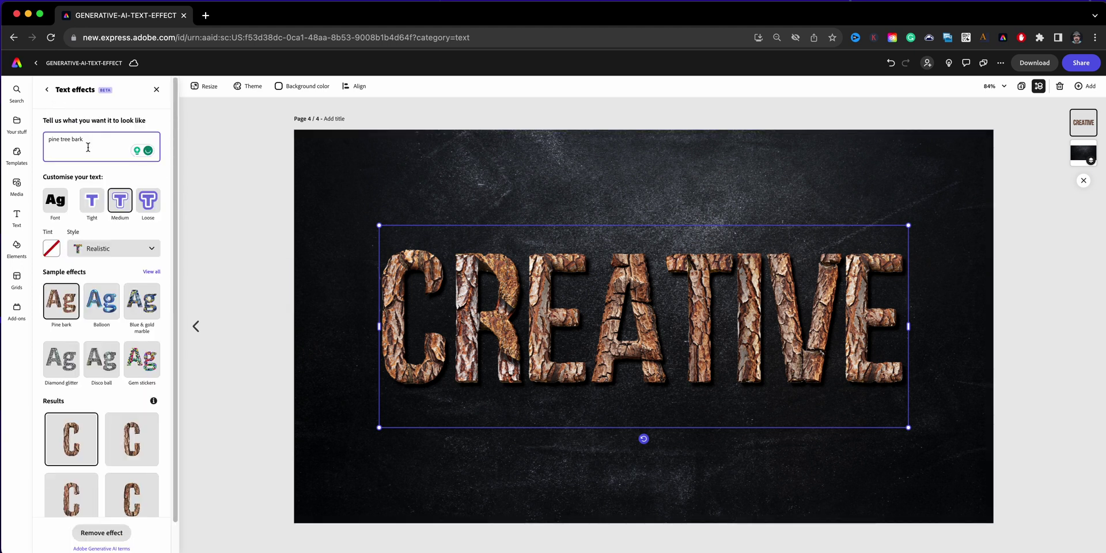
# Step: Close the Text effects panel and deselect CREATIVE to view the pine-bark page
pyautogui.click(156, 90)
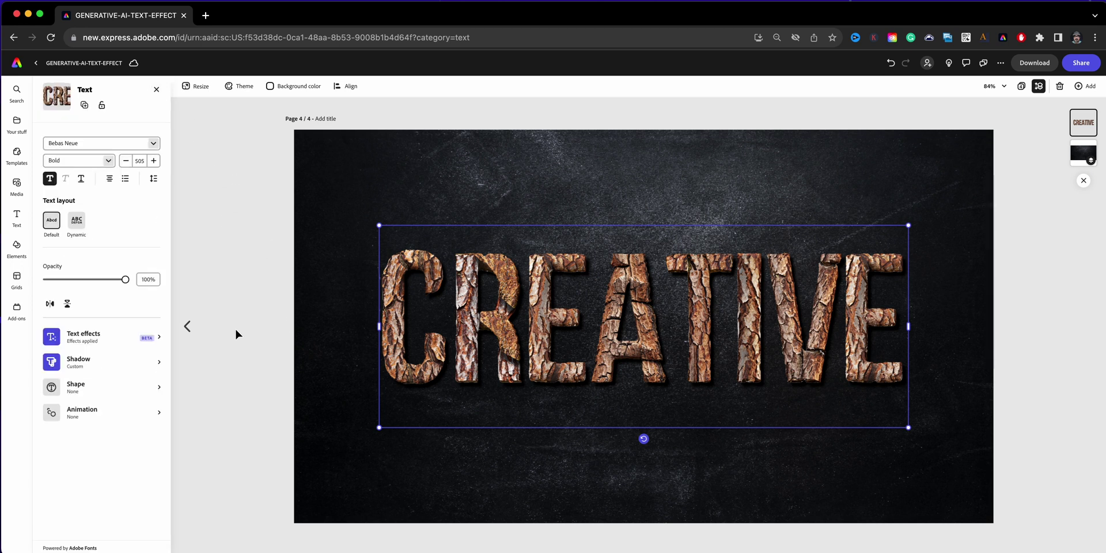
pyautogui.click(231, 381)
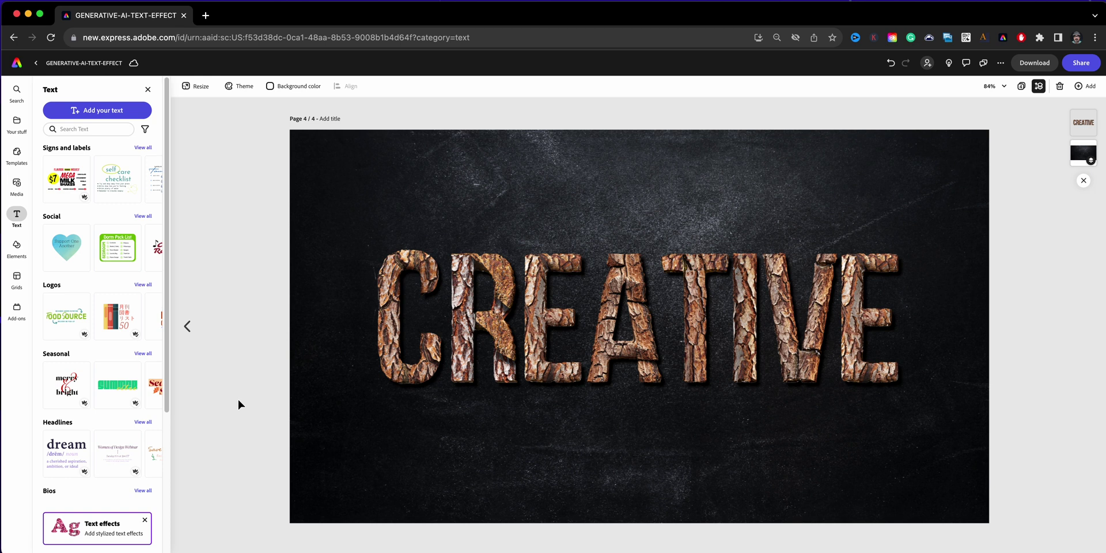